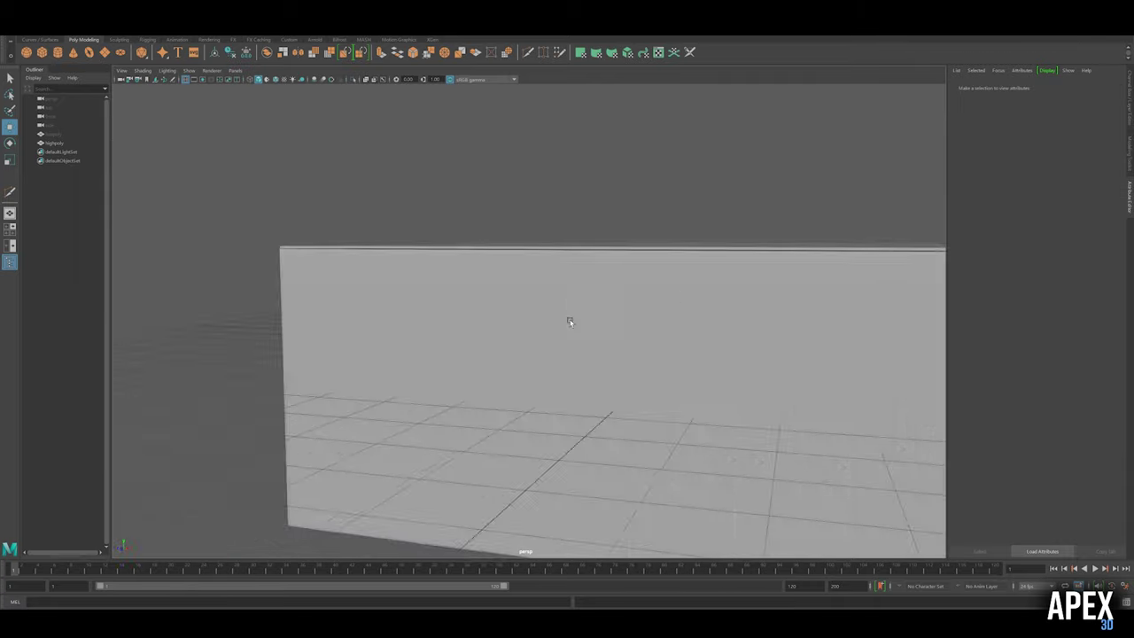
Step: Select the box's long top edge in edge mode and apply Mesh > Smooth to the tape faces
key(F10)
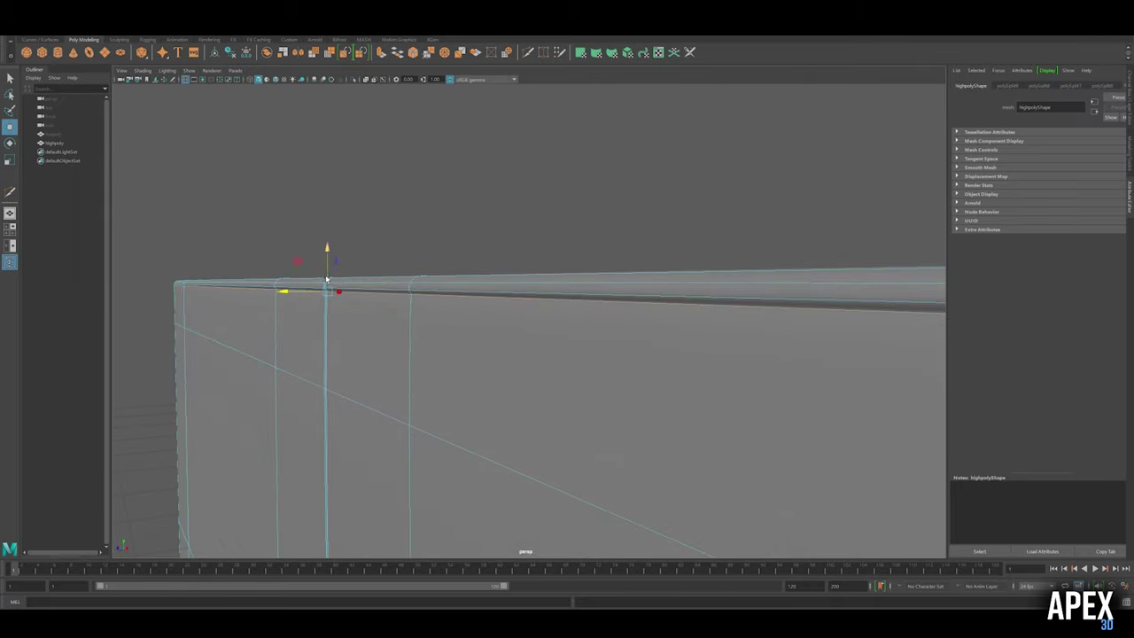
click(333, 289)
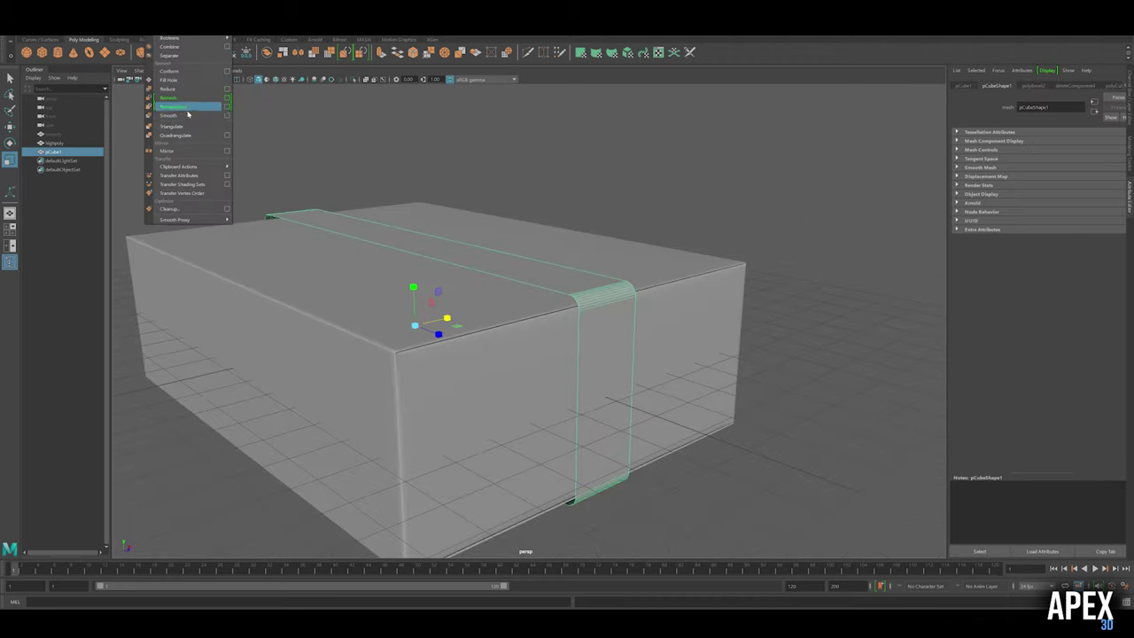
click(186, 115)
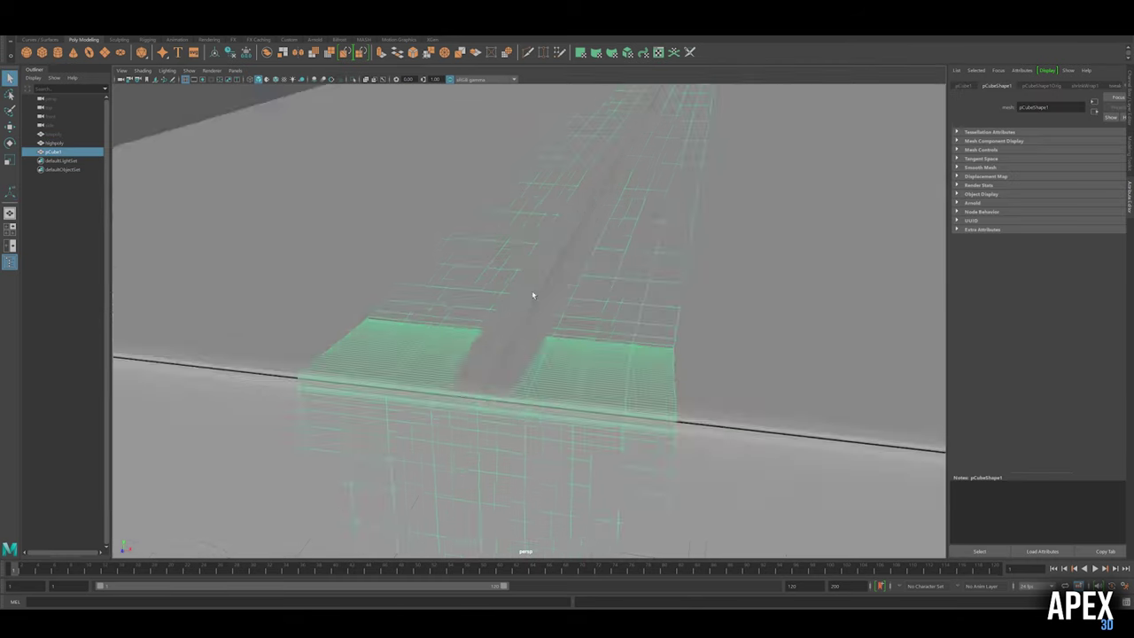
Step: Extrude the tape faces outward from the box surface, viewing it in wireframe
key(4)
key(a)
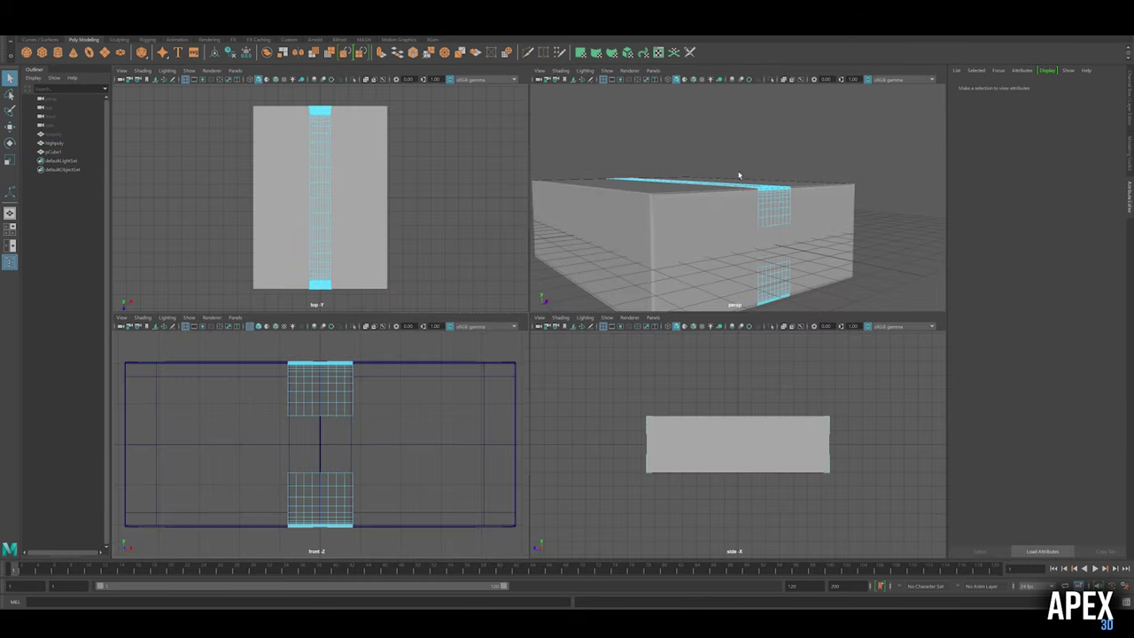
key(ctrl+e)
middle_drag(777, 444, 705, 396)
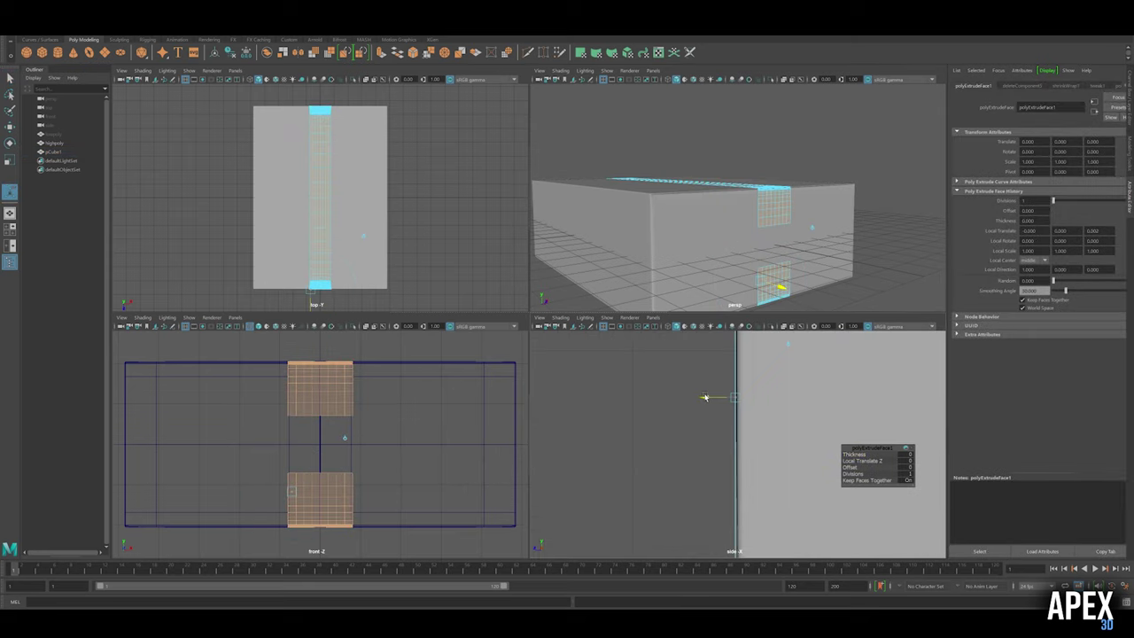
key(space)
alt+drag(653, 373, 569, 393)
scroll(647, 334, up, 5)
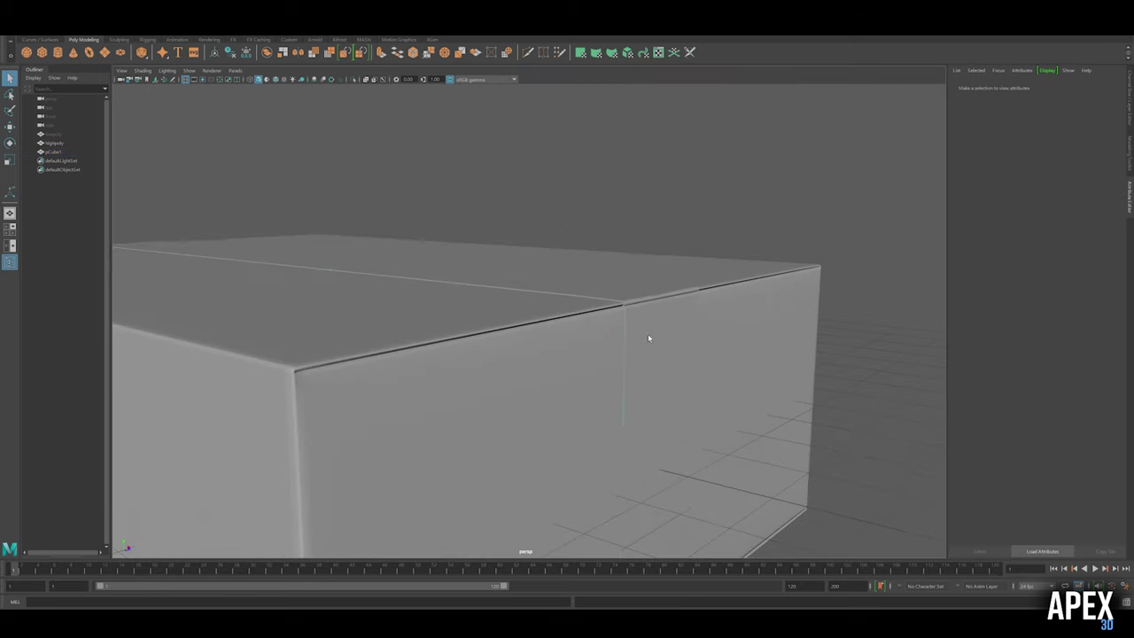
Step: Compare the tape extrusion by undoing and redoing it, then undo it completely
key(ctrl+z)
key(shift+z)
alt+drag(656, 344, 646, 431)
key(ctrl+z)
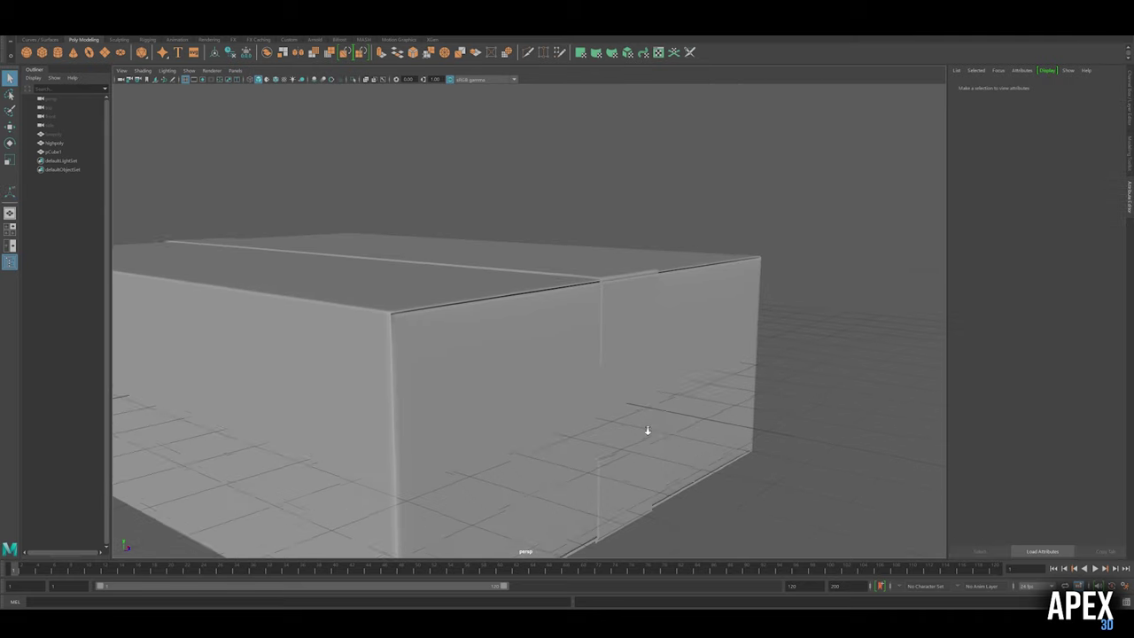
key(shift+z)
scroll(694, 397, up, 5)
alt+drag(694, 398, 381, 354)
key(ctrl+z)
scroll(544, 382, down, 5)
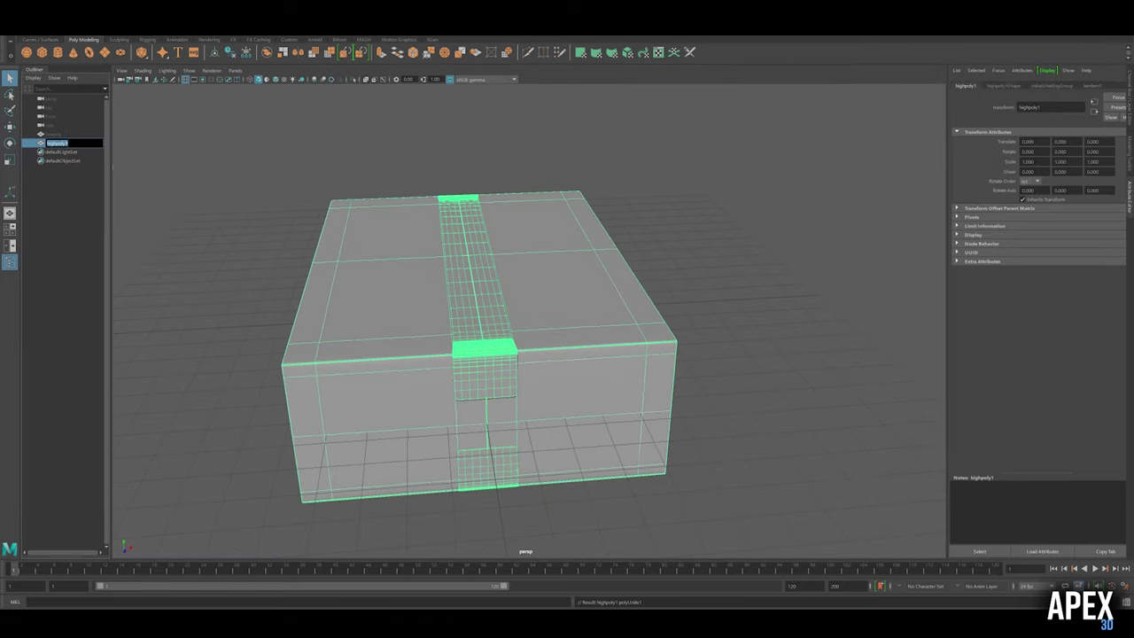
key(ctrl+z)
Step: Return to the four-view layout and select the highpoly box mesh
scroll(460, 346, up, 5)
scroll(531, 316, down, 3)
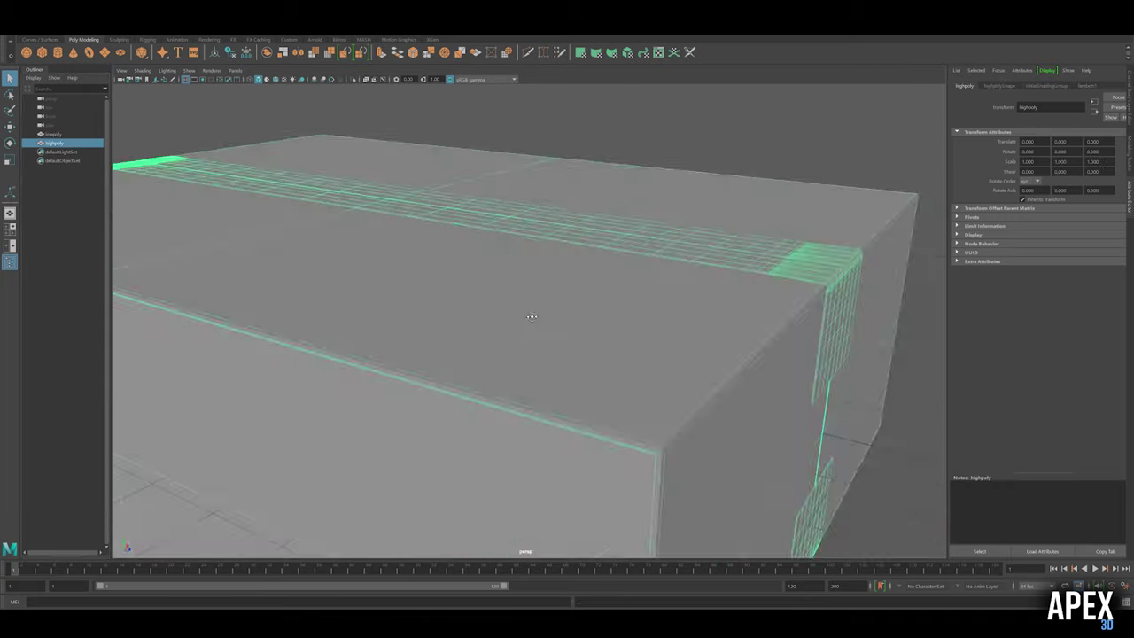
scroll(461, 321, down, 2)
scroll(630, 195, down, 3)
scroll(460, 309, up, 3)
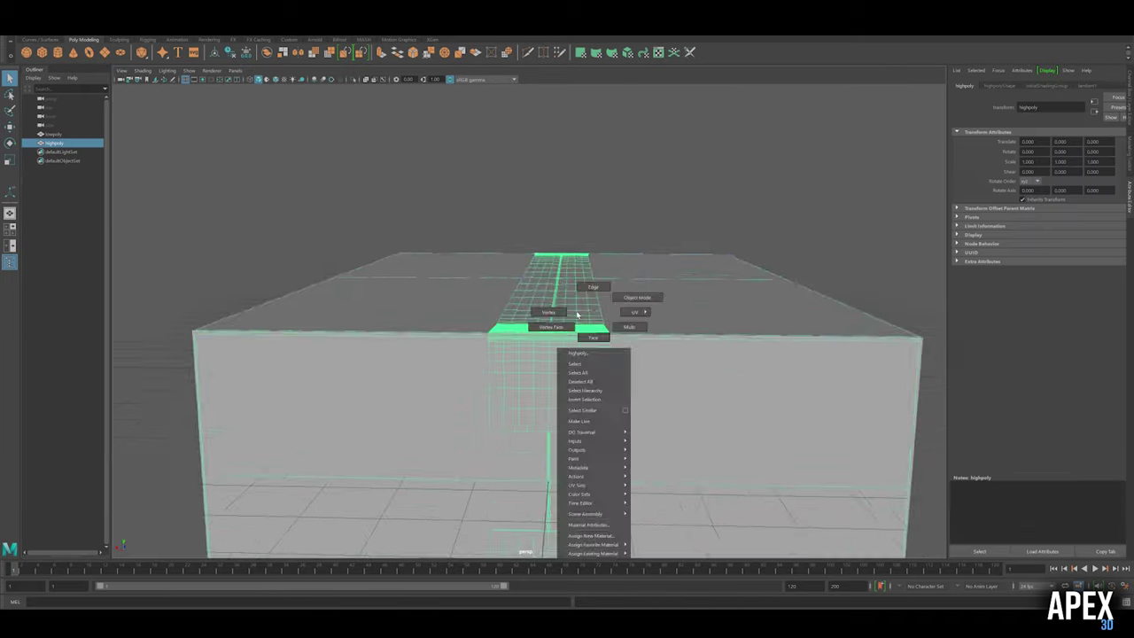
key(space)
click(380, 430)
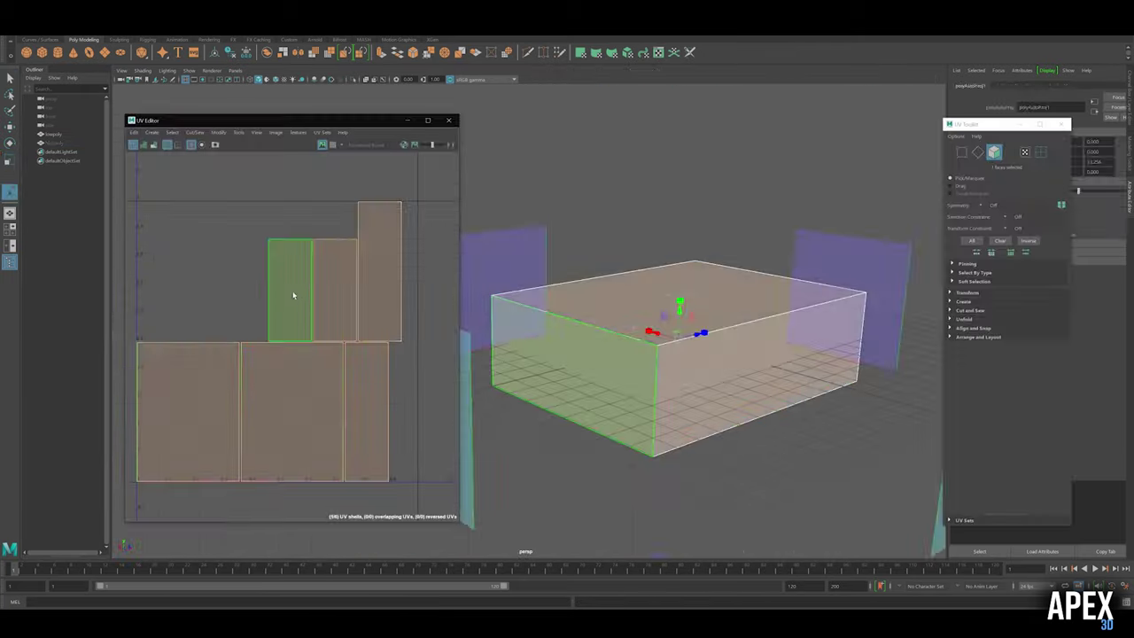
Step: Reorient the box's UV shells with the Modify options, turning the long strip horizontal beside the square shell
drag(245, 218, 319, 306)
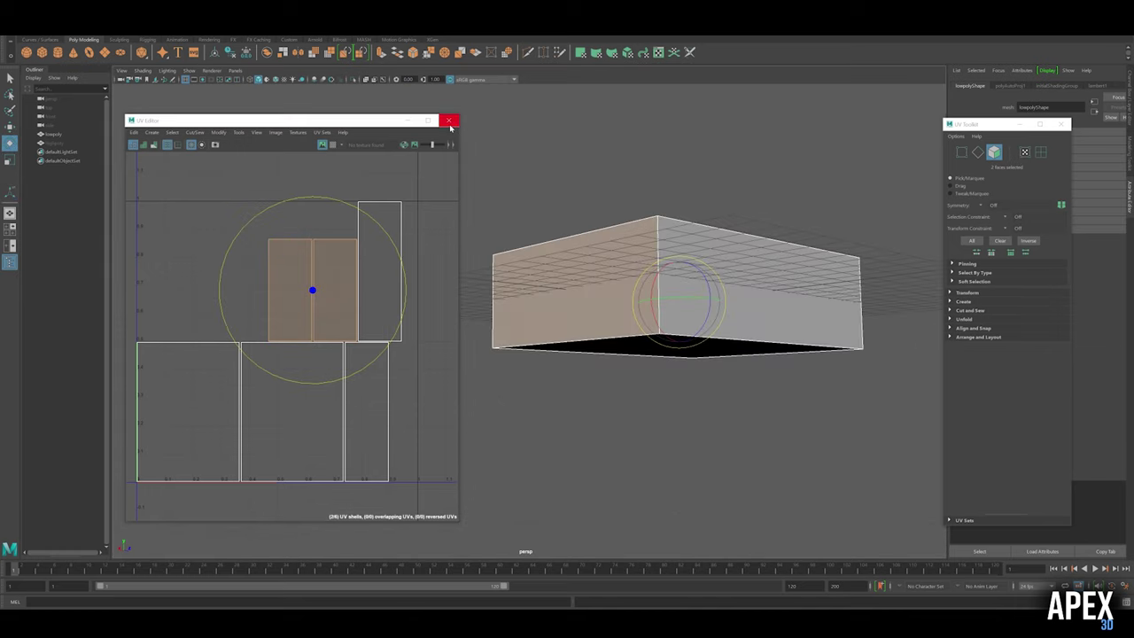
click(449, 120)
right_drag(317, 225, 326, 306)
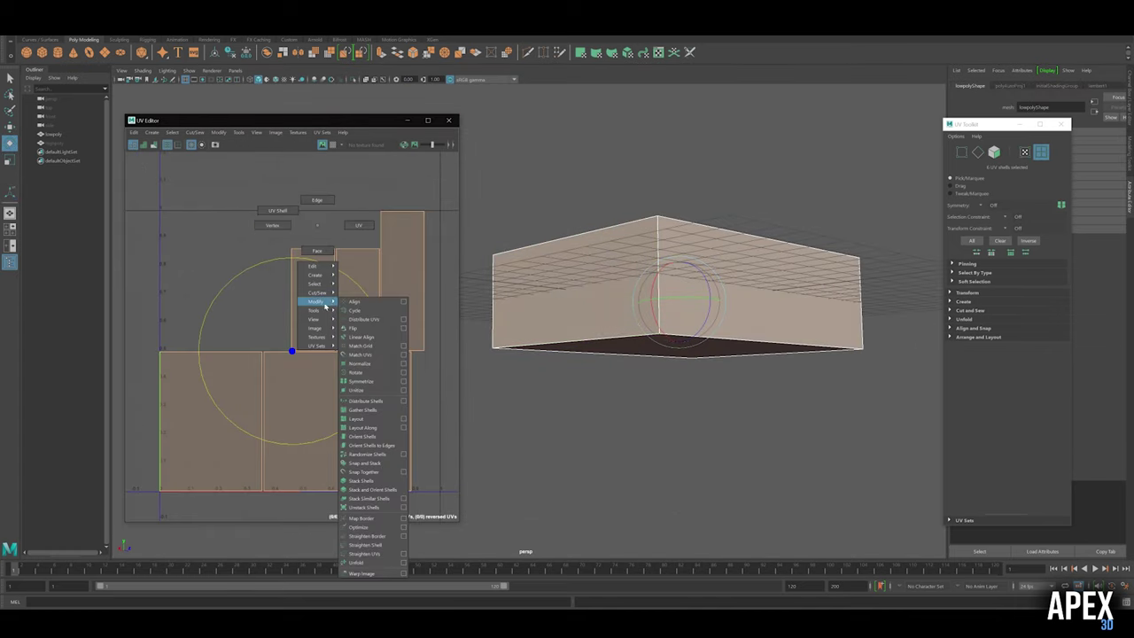
click(377, 501)
click(414, 409)
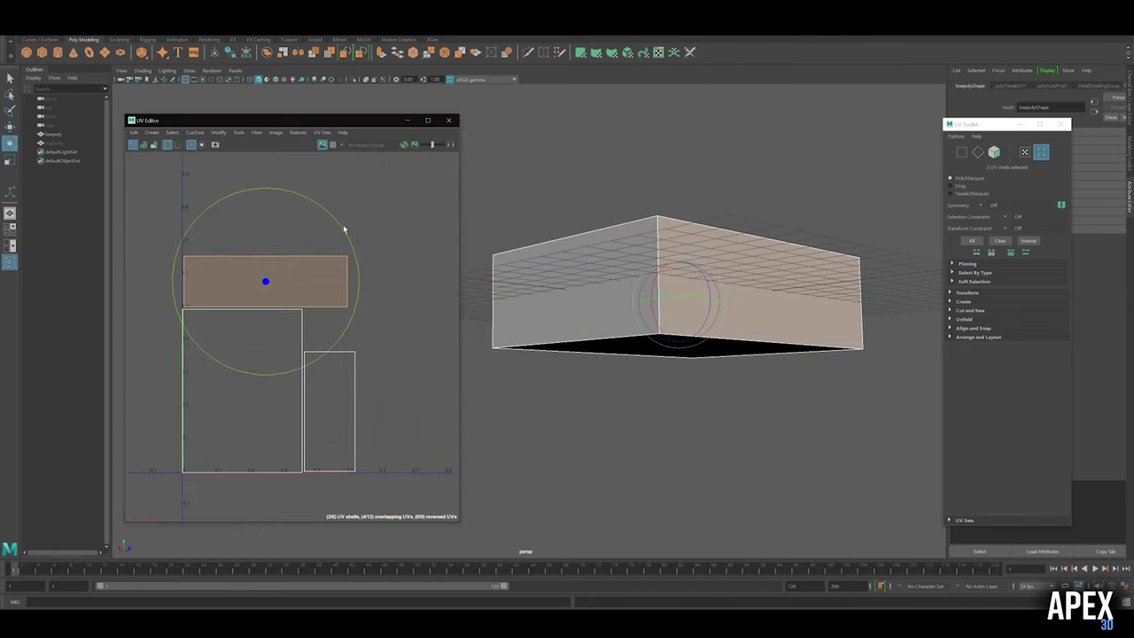
key(r)
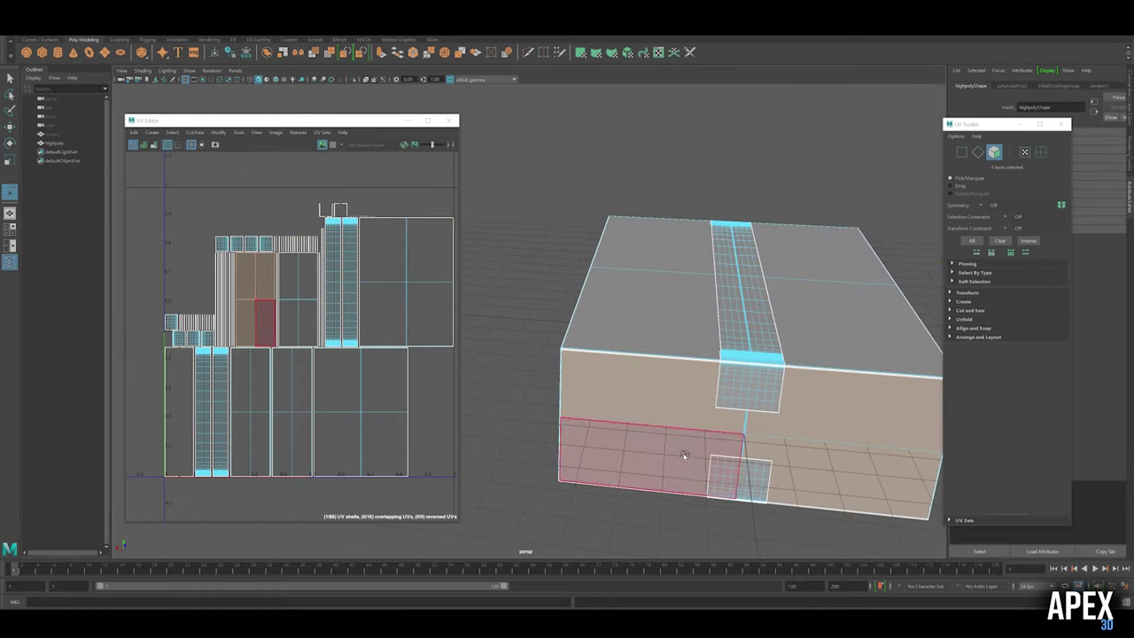
Step: Select every UV shell of the taped box and run Modify > Layout
click(218, 132)
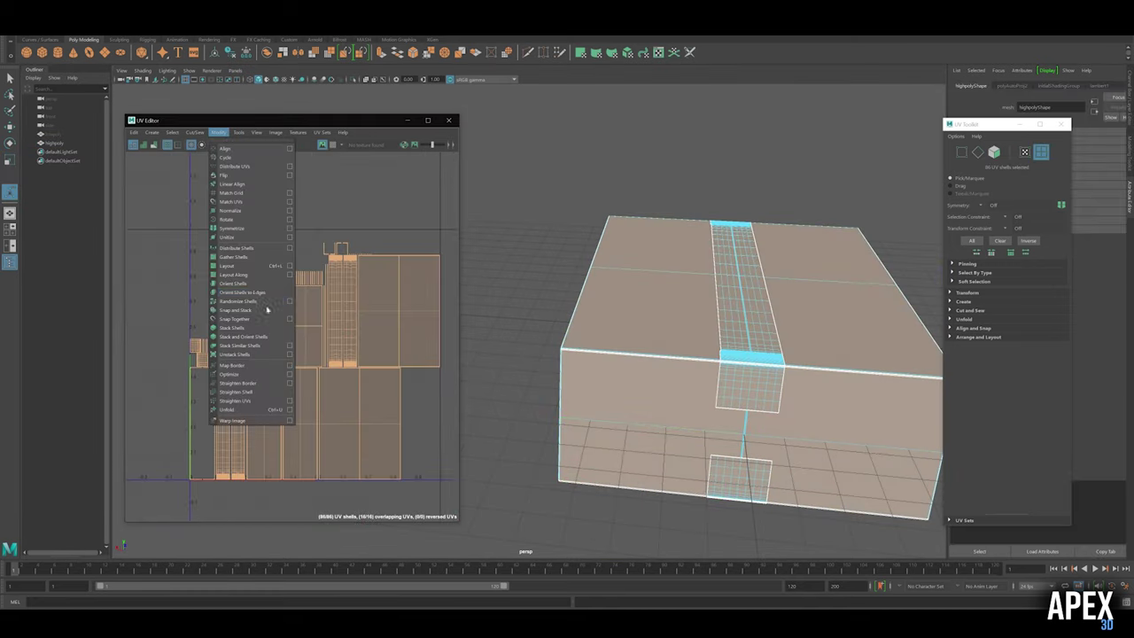
click(241, 345)
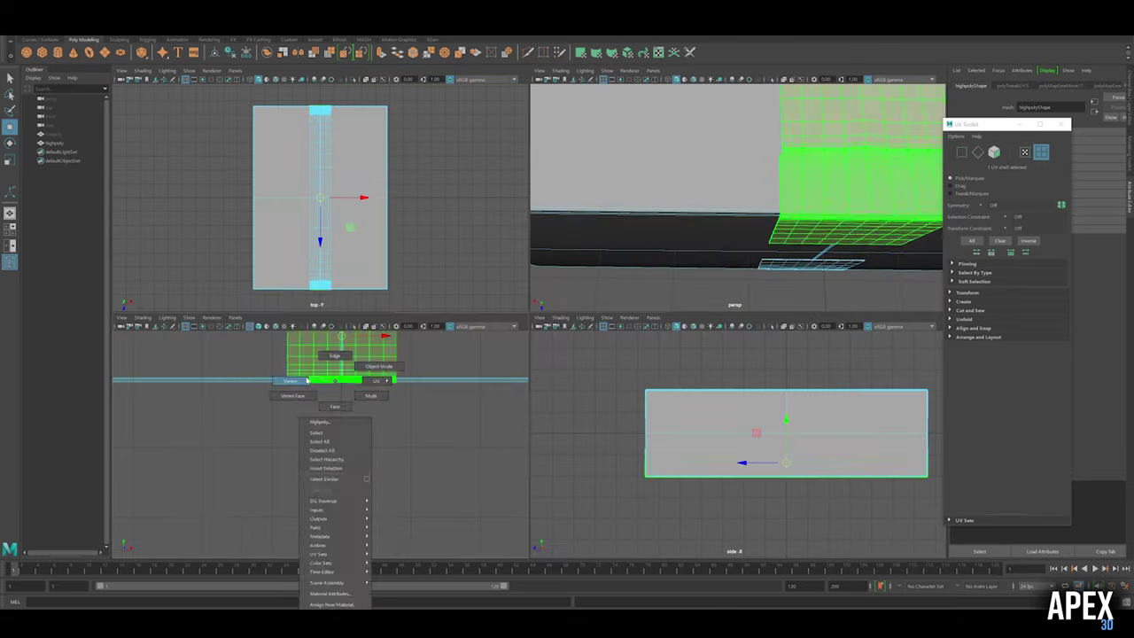
Step: Split the UVs along the selected edges and move the new shell into the bottom-left slot
right_drag(307, 381, 301, 381)
key(f)
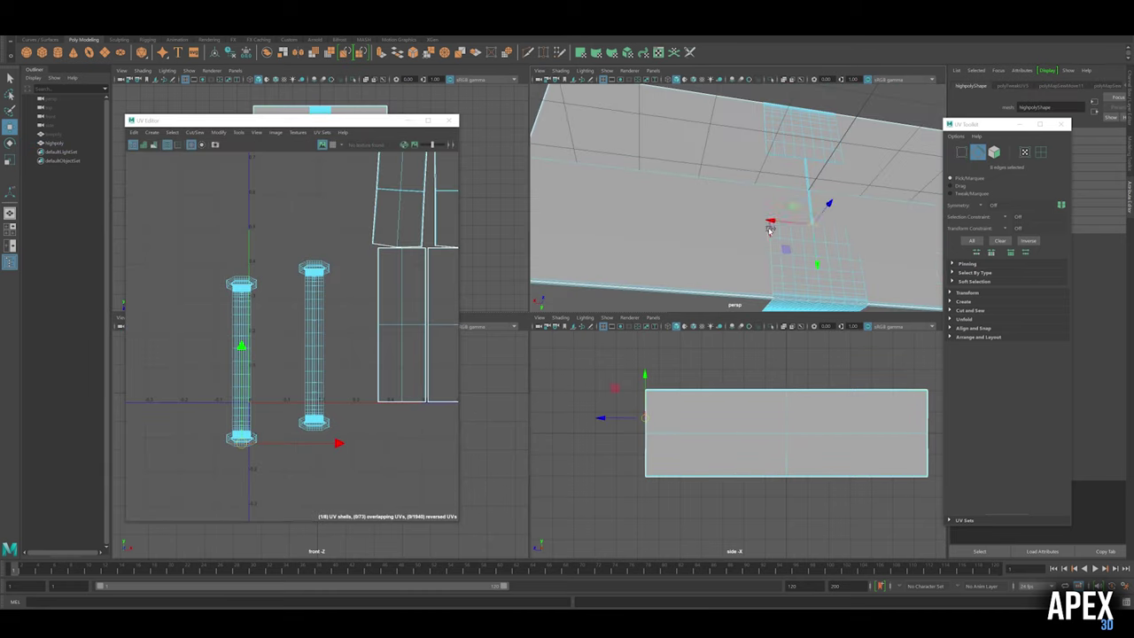
mouse_move(770, 231)
alt+mouse_down()
mouse_move(763, 187)
mouse_move(764, 275)
alt+mouse_up()
click(210, 197)
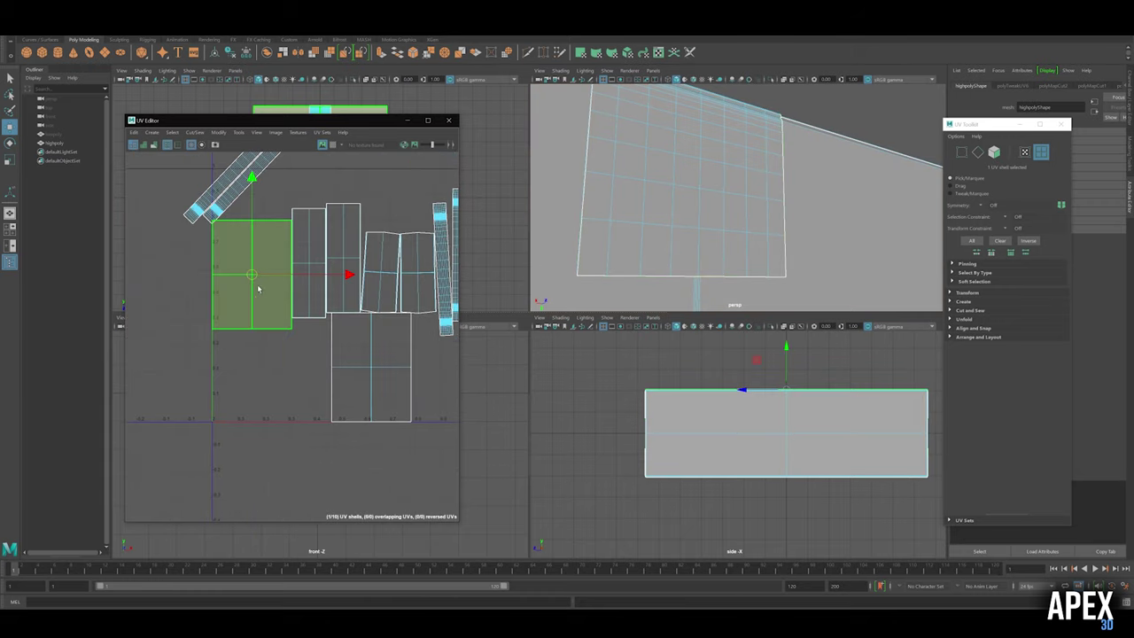
drag(220, 326, 220, 419)
click(340, 414)
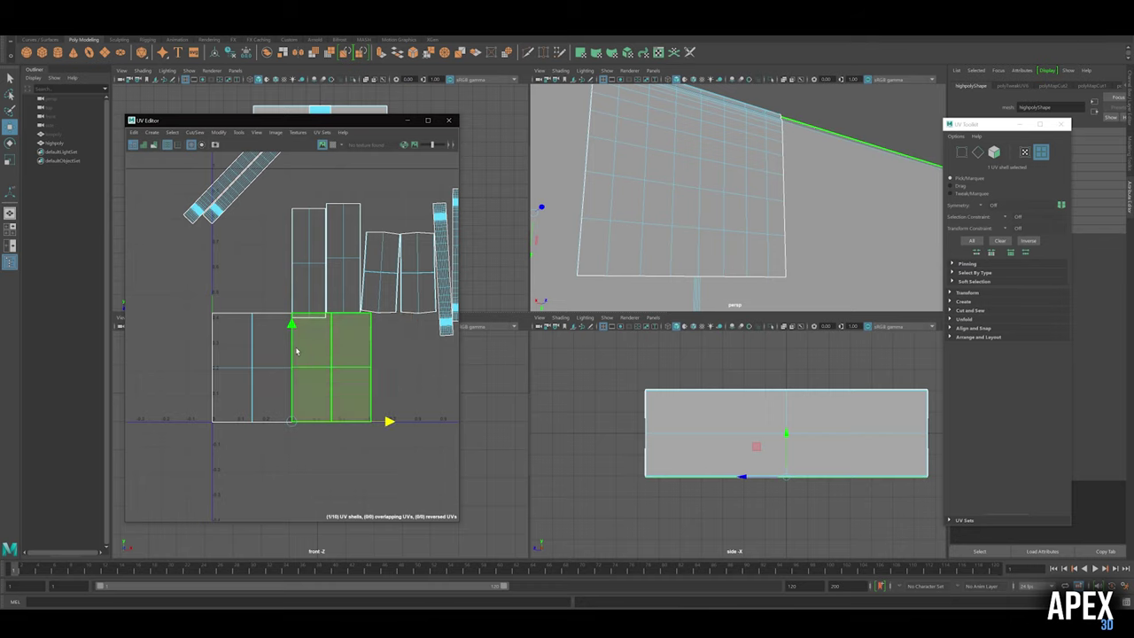
Step: Rotate the upper UV shell about 40 degrees and move the orange shell into place
scroll(296, 352, up, 2)
click(308, 279)
key(e)
drag(221, 257, 213, 293)
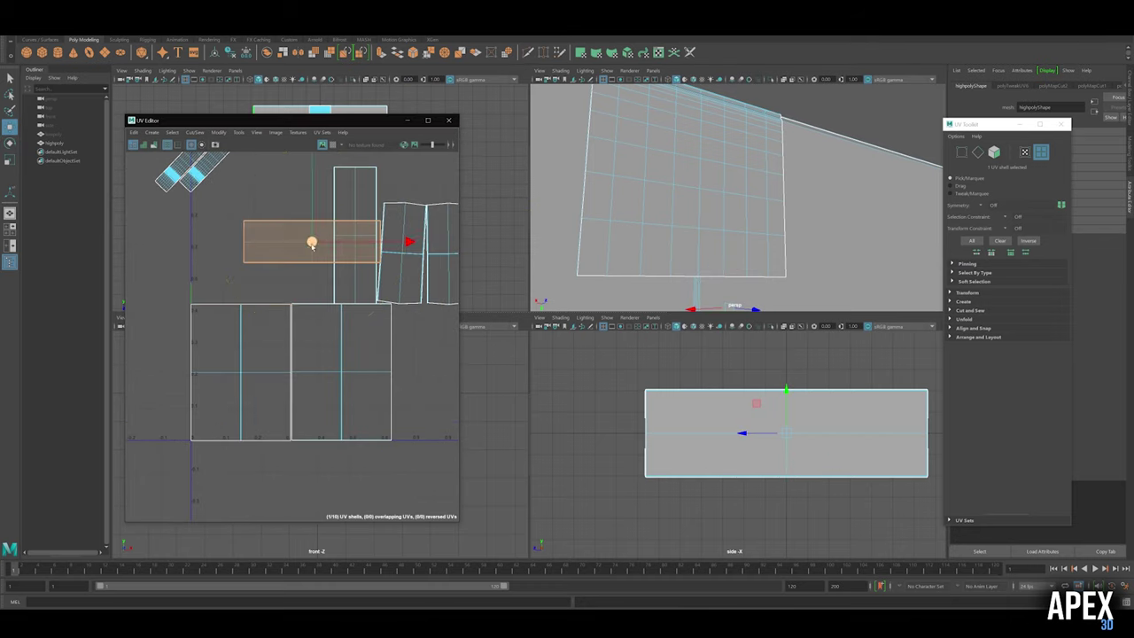
drag(312, 242, 261, 281)
Step: Rearrange the tall shell and its neighbour, then lay out the selected UV shells
click(355, 260)
scroll(337, 292, up, 2)
scroll(228, 384, up, 2)
scroll(322, 397, down, 3)
right_click(322, 397)
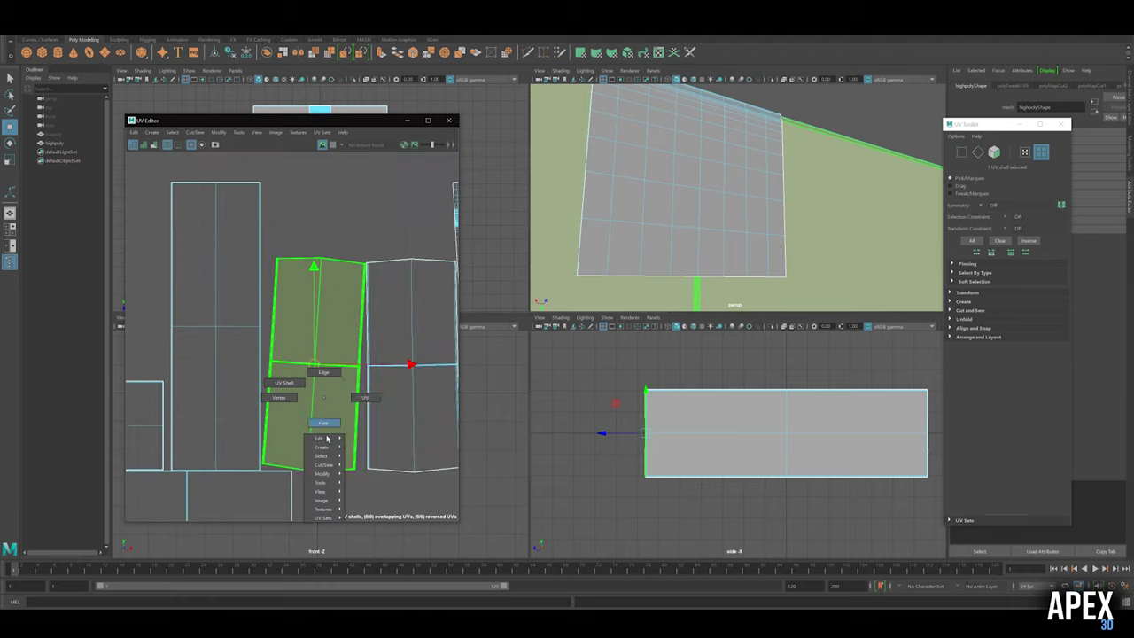
drag(301, 408, 385, 413)
scroll(310, 372, down, 2)
click(361, 392)
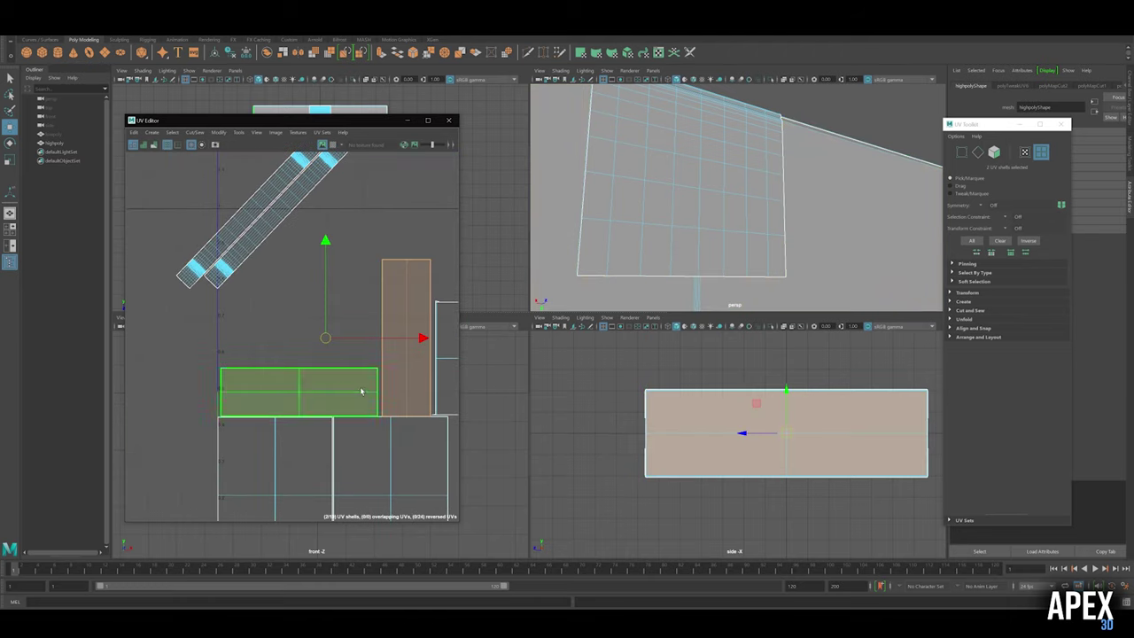
click(218, 132)
click(257, 405)
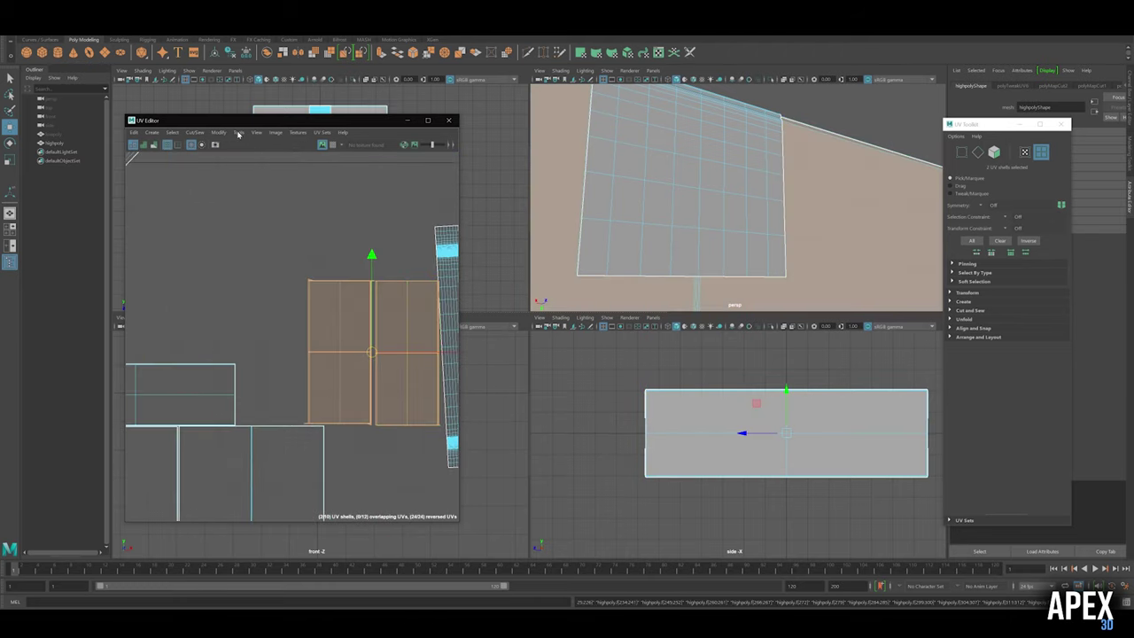
Step: Unfold the narrow tape shells and combine them into one strip
scroll(301, 319, down, 2)
click(323, 306)
scroll(399, 301, down, 2)
click(392, 279)
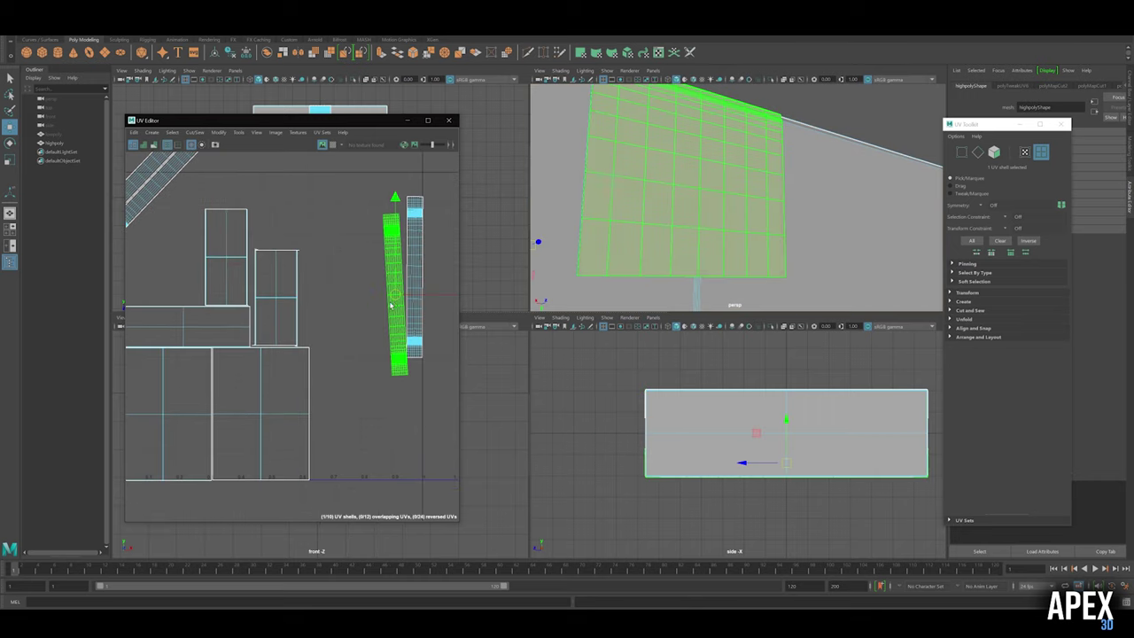
key(e)
click(413, 442)
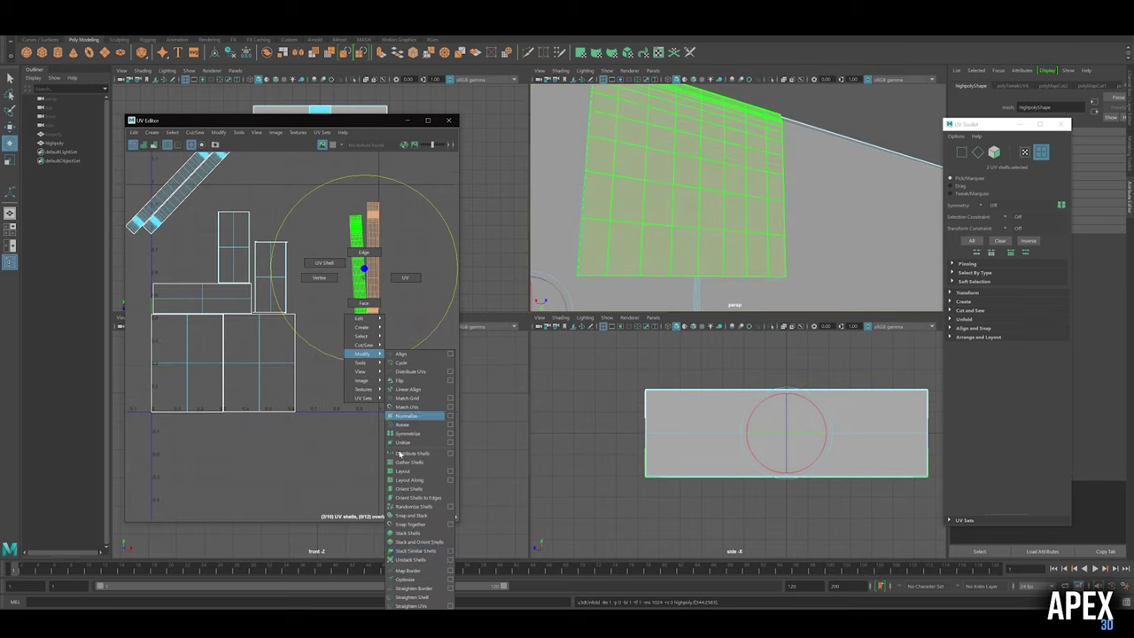
click(400, 454)
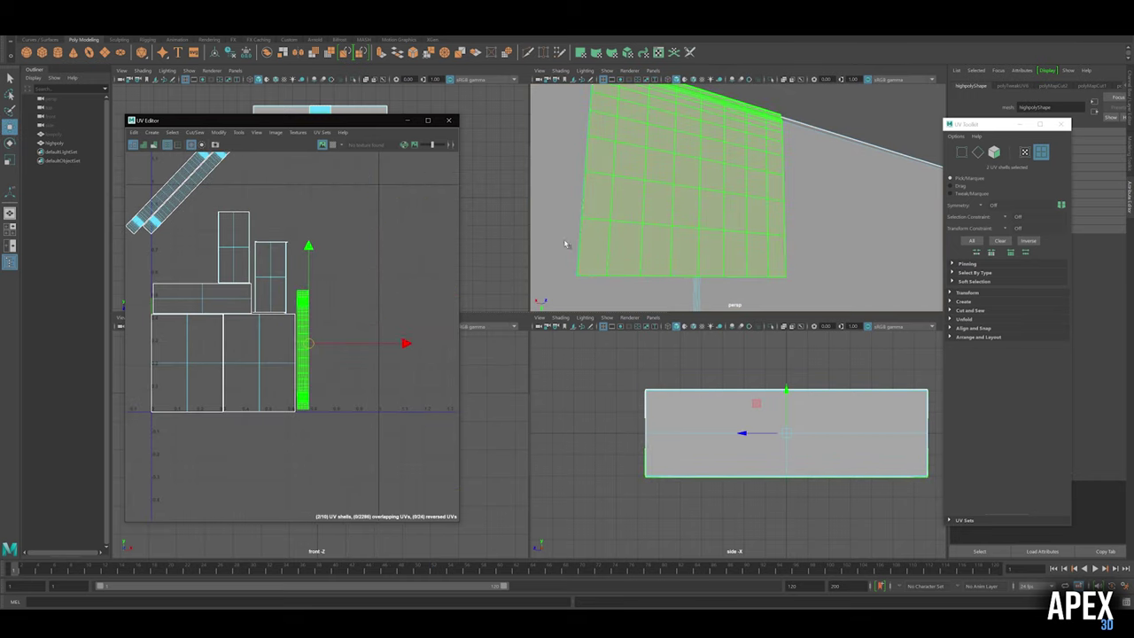
Step: Rotate the diagonal tape shell horizontal and the thin shell upright, then select all ten shells
click(233, 241)
drag(300, 188, 192, 238)
key(r)
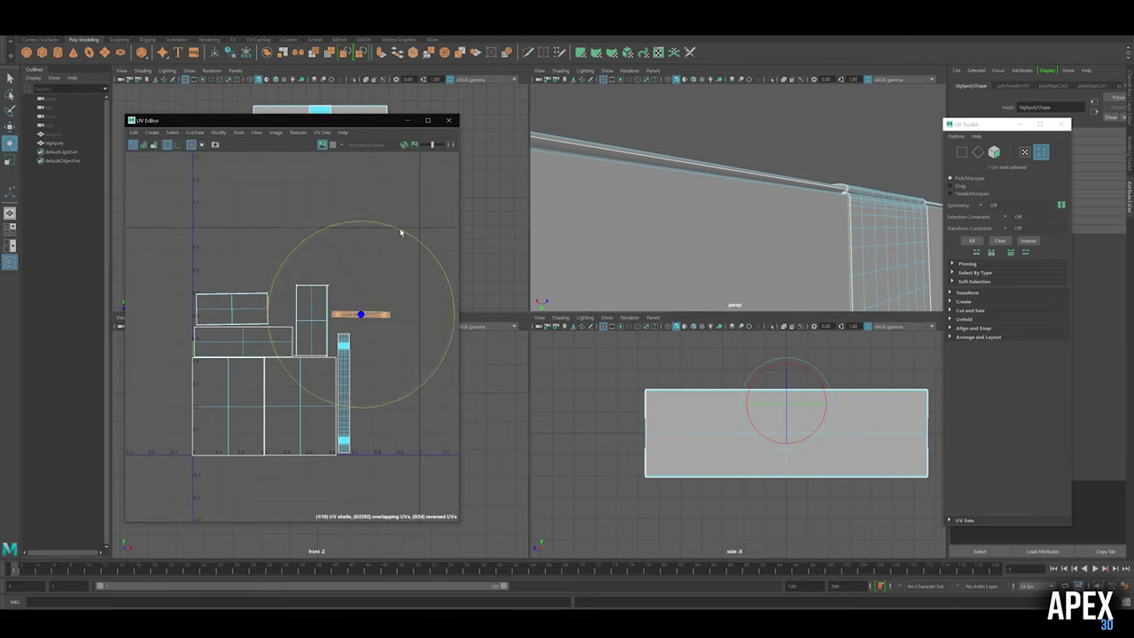
drag(400, 232, 431, 359)
key(w)
key(ctrl+a)
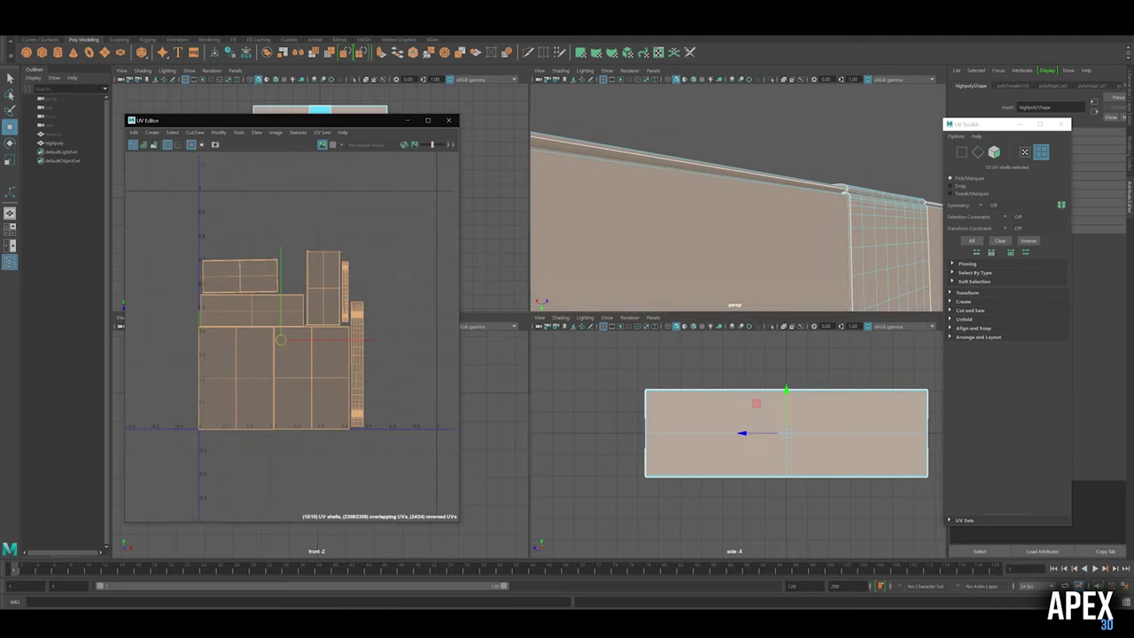
Step: Close the UV Editor and return to object mode with the box framed
click(448, 120)
key(F8)
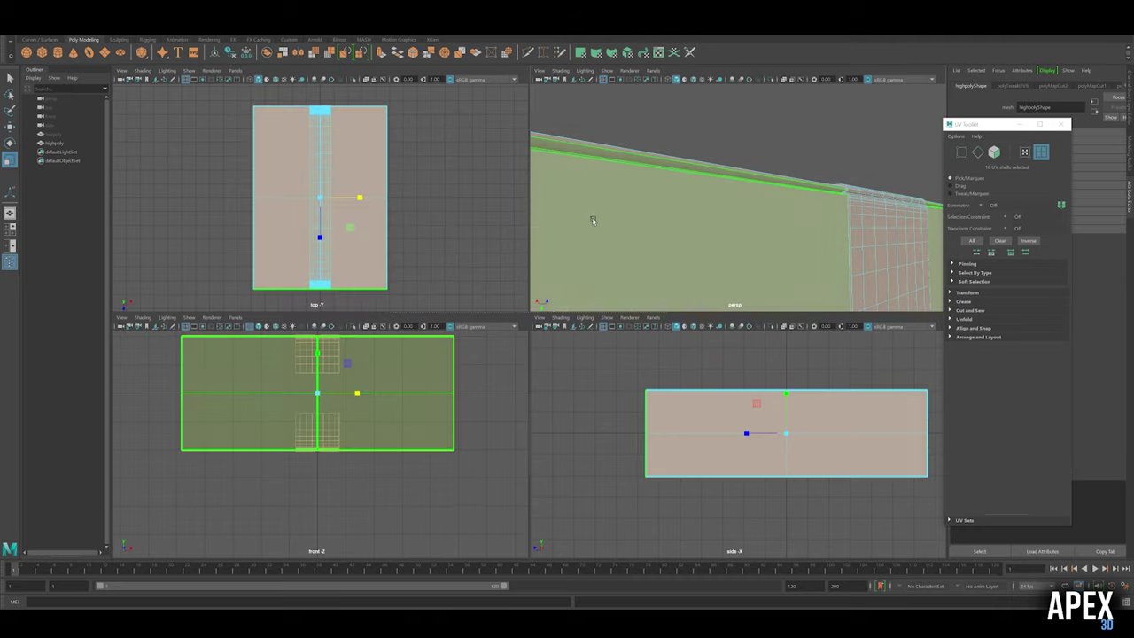
key(f)
click(35, 29)
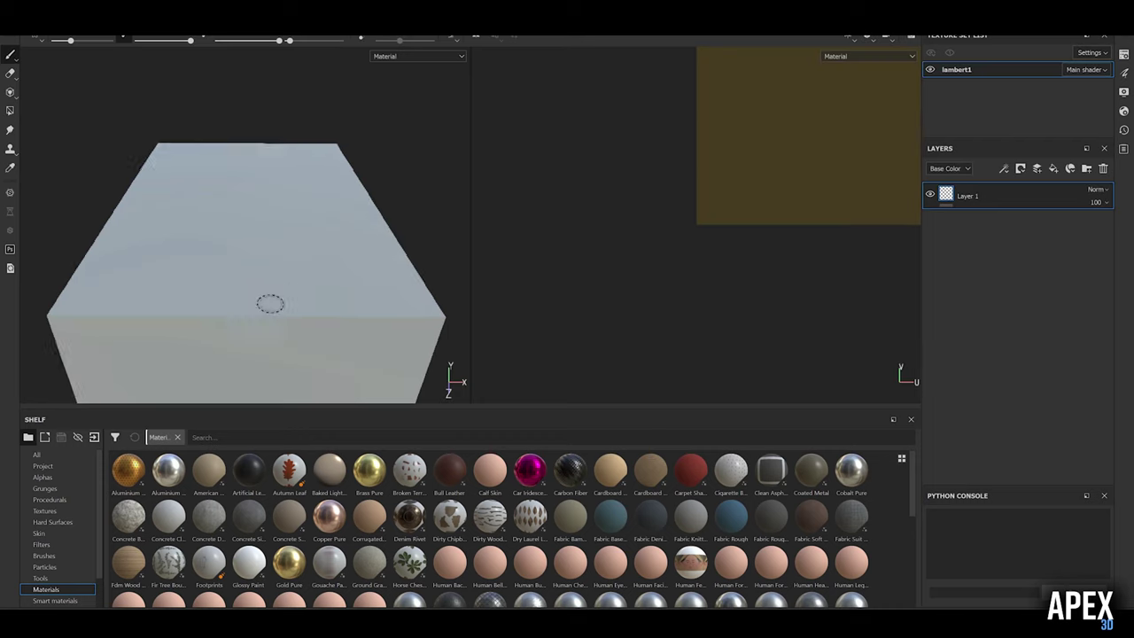
Step: Bake the box's mesh maps in Substance Painter at the chosen output size
click(1058, 337)
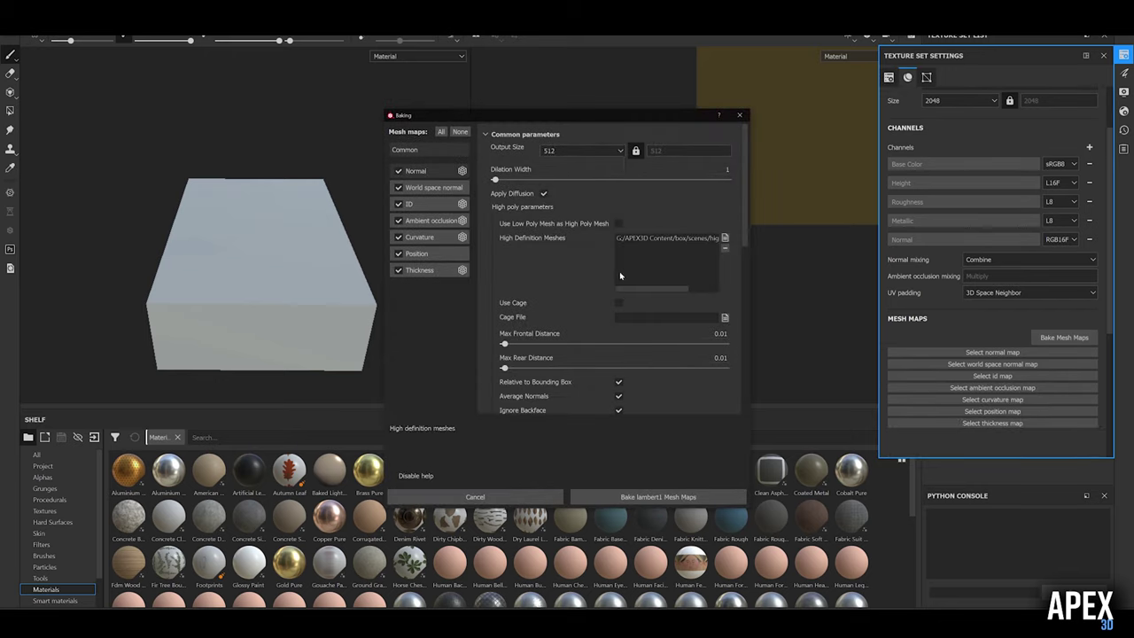
click(579, 192)
click(658, 496)
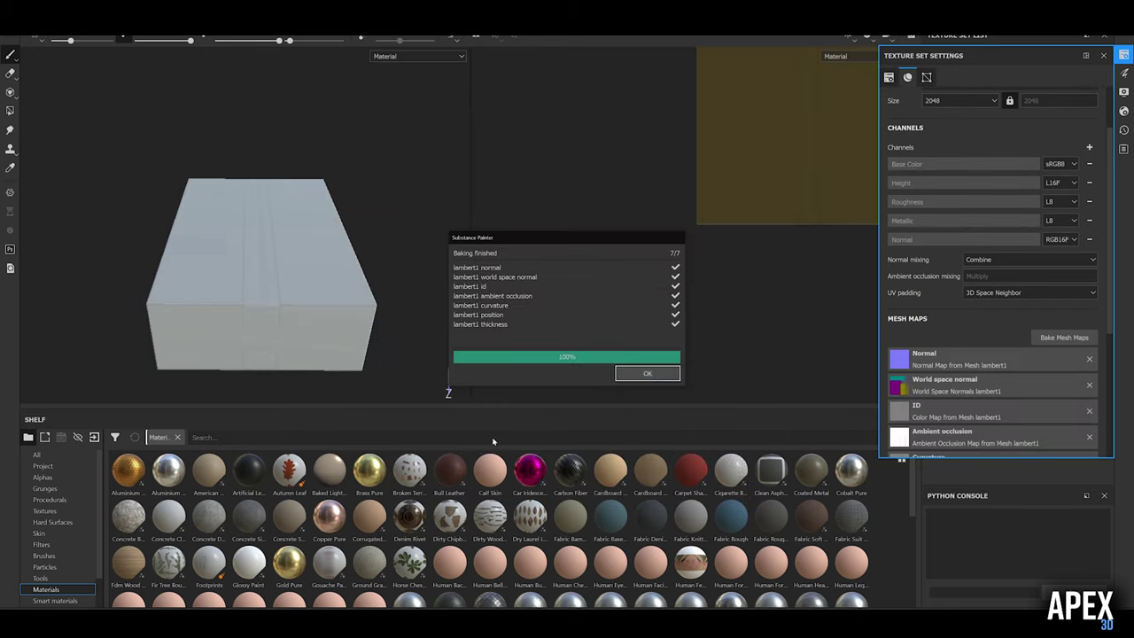
click(650, 372)
Step: Apply Corrugated Cardboard to the box and give that layer a black mask
drag(369, 517, 263, 306)
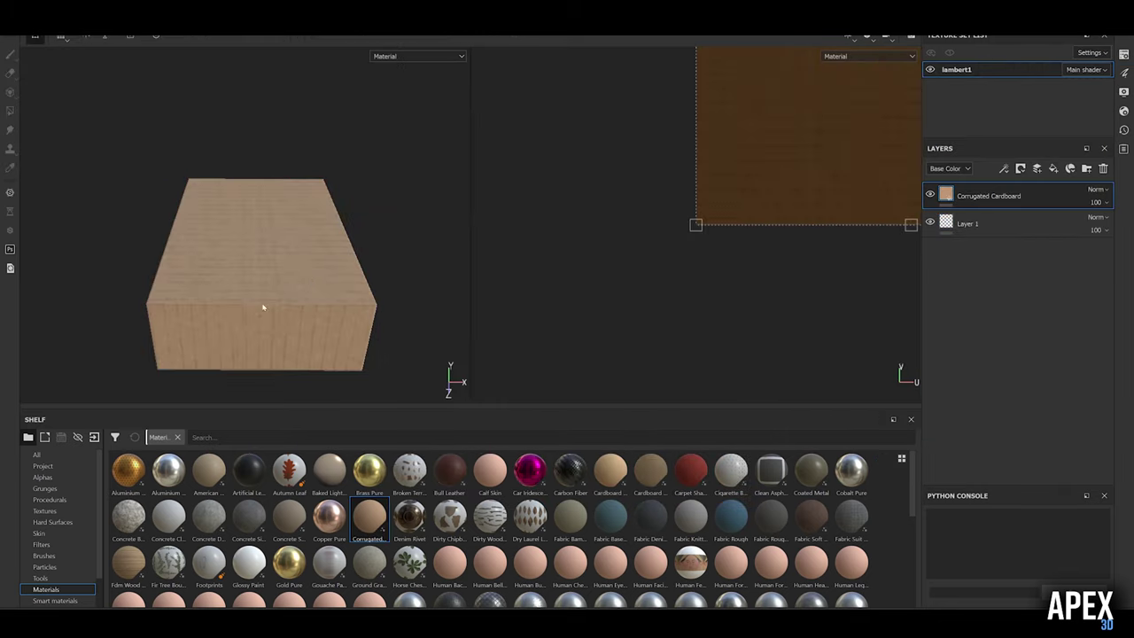
mouse_move(611, 320)
alt+mouse_down()
mouse_move(367, 258)
mouse_move(203, 354)
mouse_move(241, 286)
alt+mouse_up()
click(1046, 199)
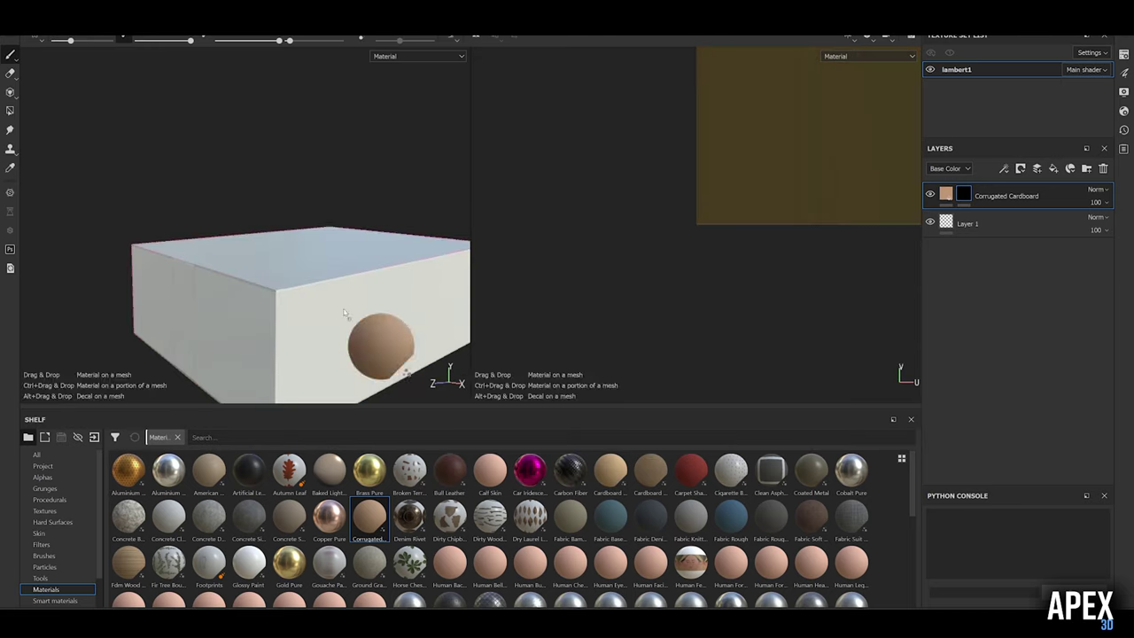
Step: Add a second Corrugated Cardboard fill at scale 4, rotation 90, and reorder the layers
drag(370, 517, 379, 334)
click(984, 195)
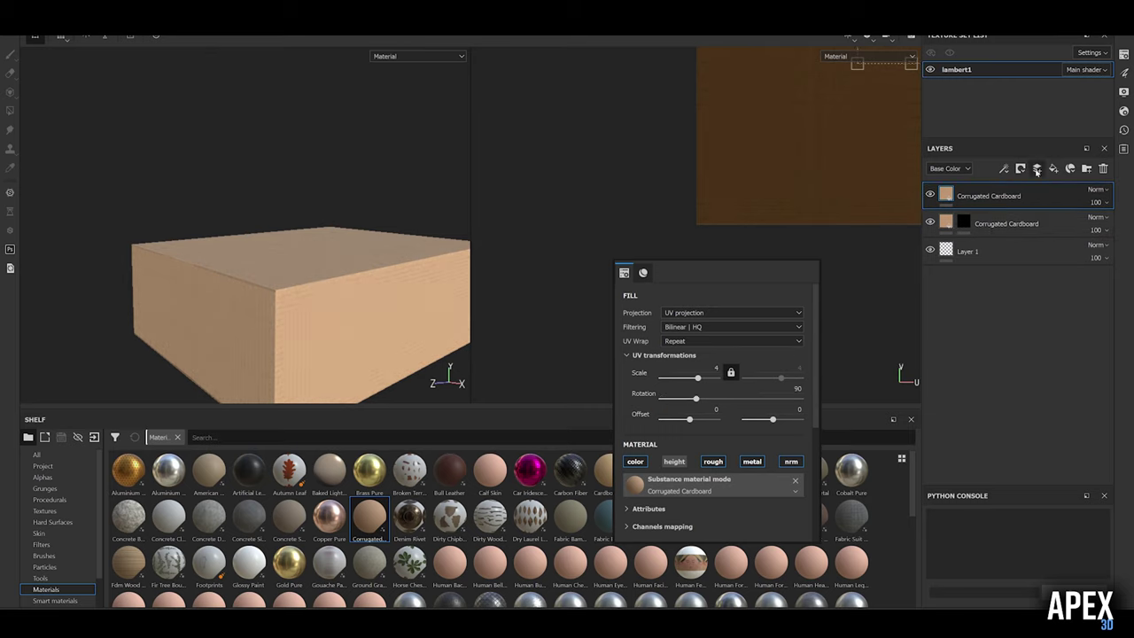
drag(984, 195, 999, 229)
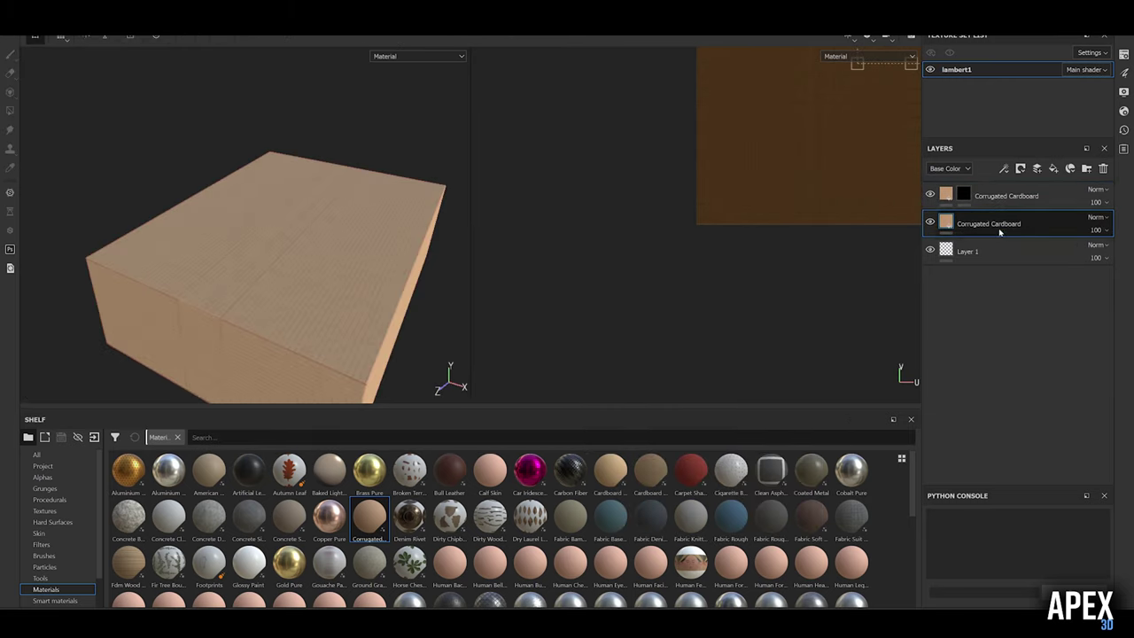
click(963, 194)
mouse_move(359, 279)
alt+mouse_down()
mouse_move(314, 172)
mouse_move(367, 384)
mouse_move(231, 304)
mouse_move(509, 222)
mouse_move(258, 248)
mouse_move(443, 245)
mouse_move(154, 311)
mouse_move(357, 147)
mouse_move(322, 238)
alt+mouse_up()
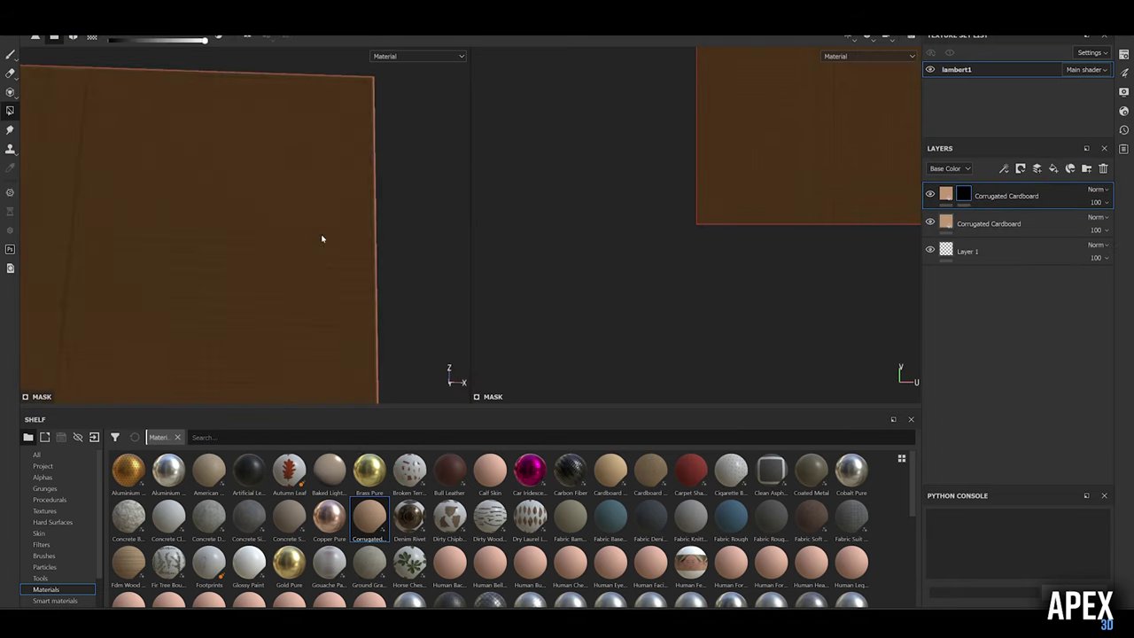
mouse_move(260, 266)
alt+mouse_down()
mouse_move(354, 221)
mouse_move(399, 177)
alt+mouse_up()
middle_drag(846, 151, 651, 326)
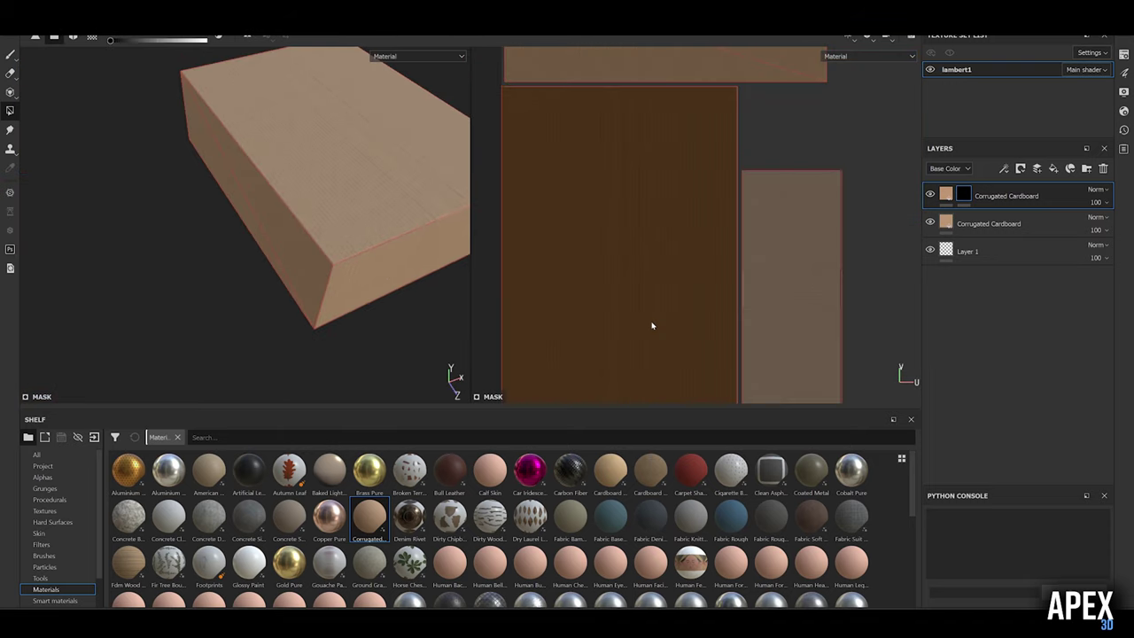
Step: Add a dark Cardboard Paper layer on top and give it a mask
drag(610, 469, 337, 221)
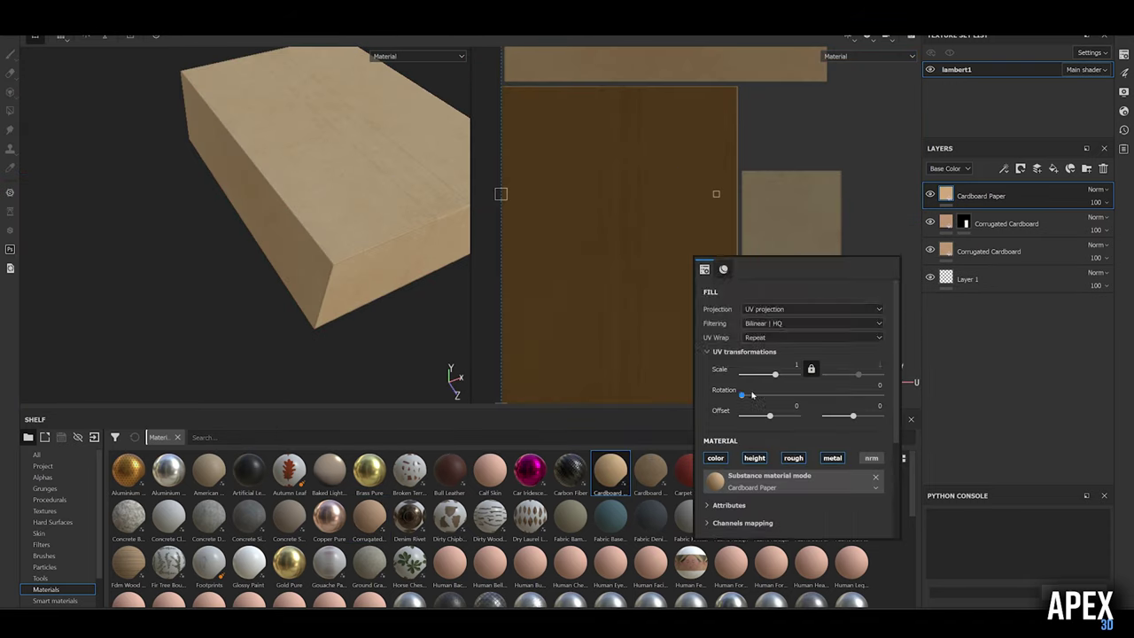
click(815, 498)
click(1020, 168)
click(1047, 184)
Step: Set the paint brush to the square alpha
key(p)
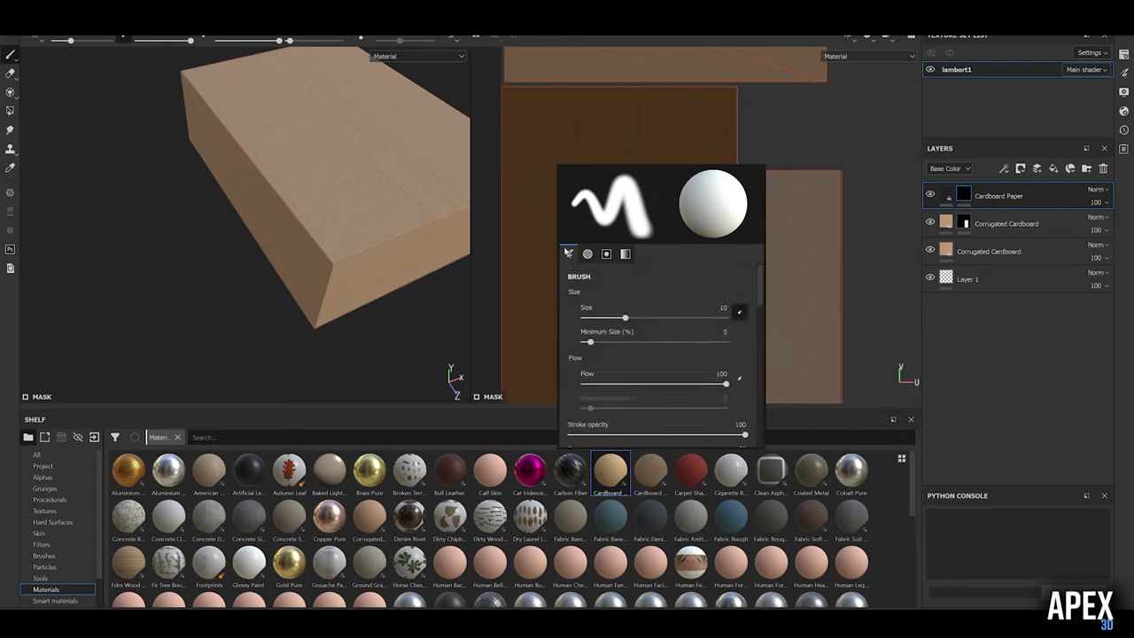
click(579, 364)
text(alpha square)
click(741, 523)
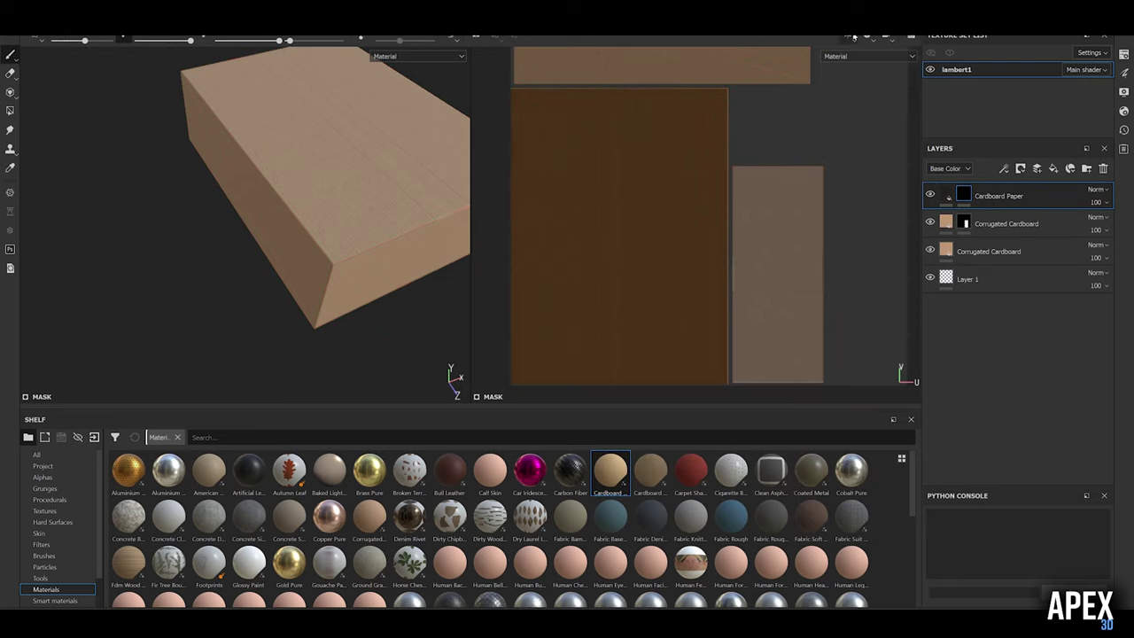
Step: Paint a dark tape strip down the main brown UV island in the 2D view
key(F3)
scroll(443, 354, up, 3)
scroll(443, 126, down, 2)
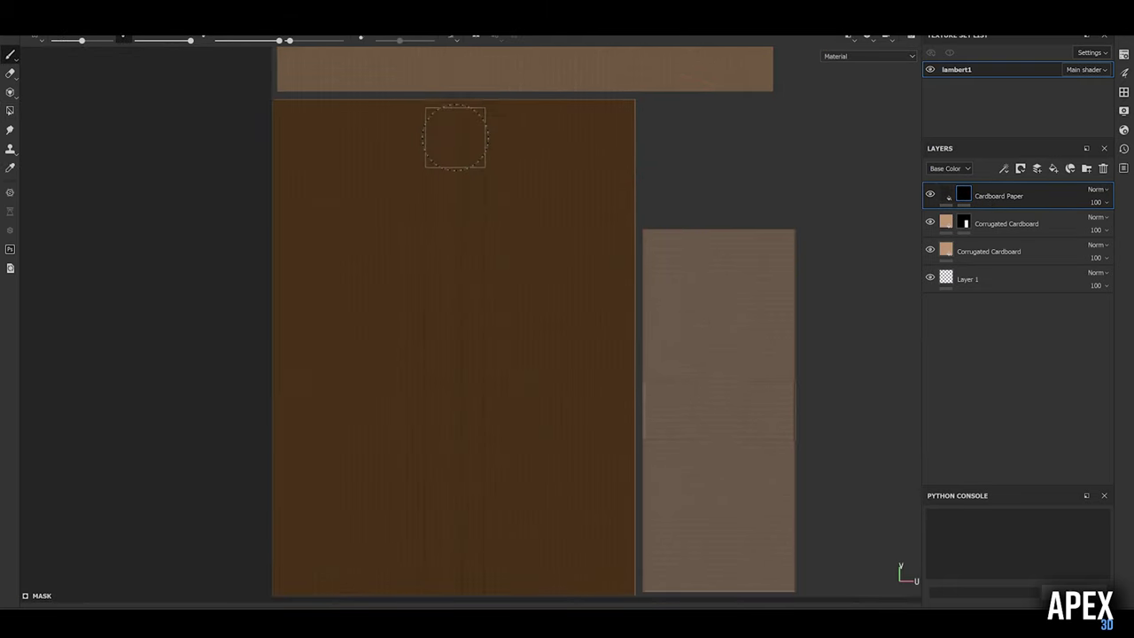
drag(452, 131, 451, 572)
scroll(656, 292, up, 2)
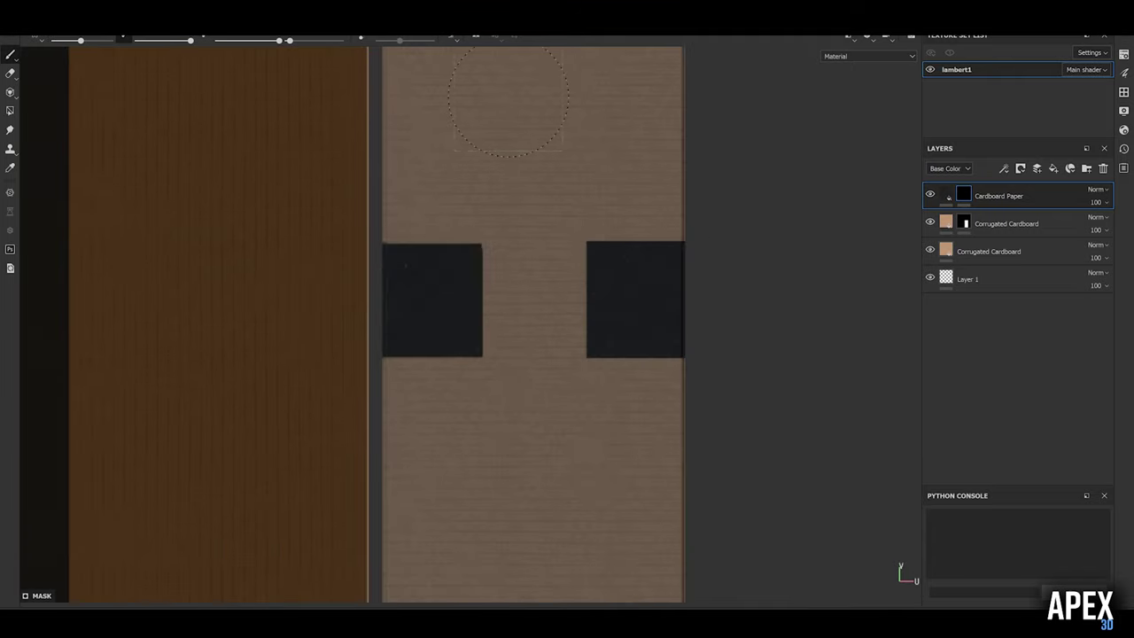
scroll(508, 101, up, 2)
scroll(461, 266, down, 4)
middle_drag(176, 360, 66, 239)
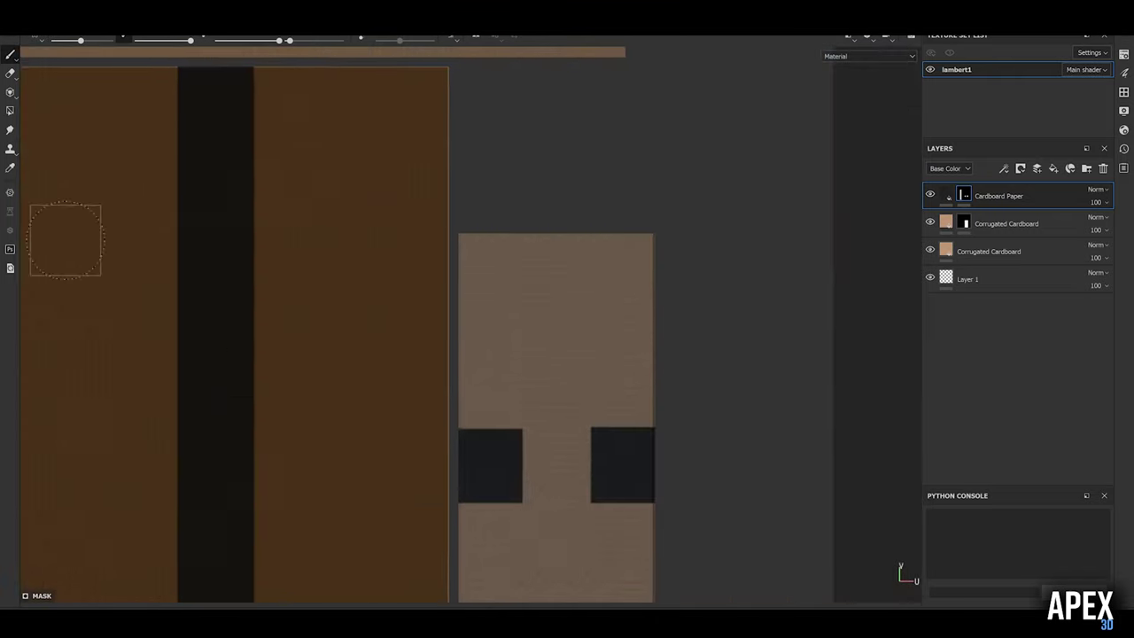
scroll(458, 284, down, 2)
scroll(531, 292, down, 2)
Step: Add a new fill layer and stamp two Arrow Long arrows onto the cardboard side
click(1020, 169)
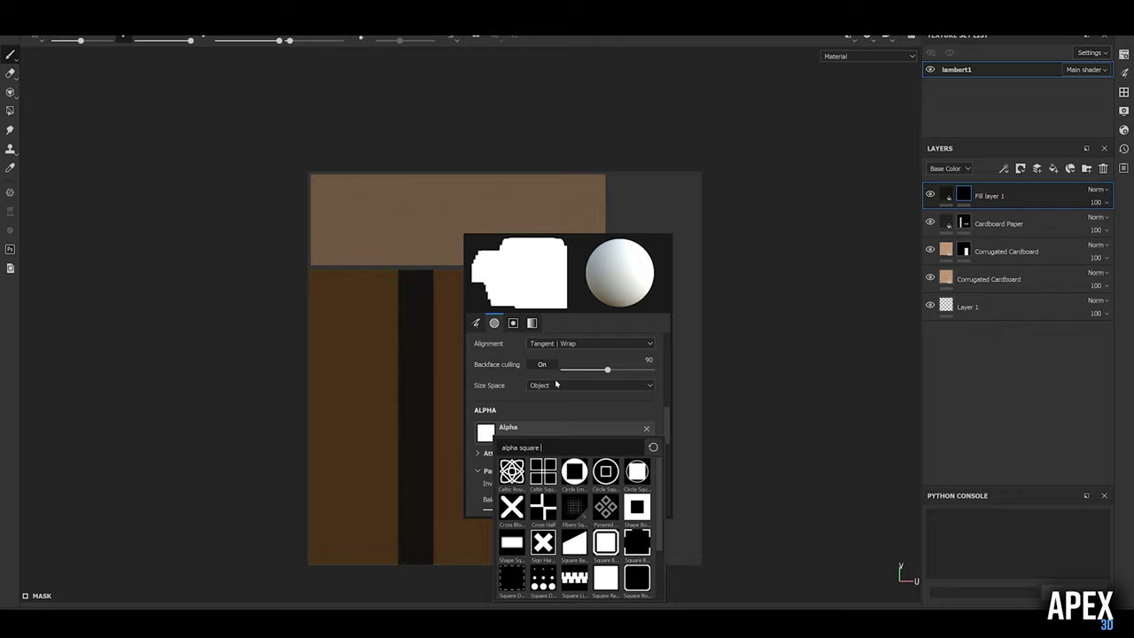
scroll(611, 531, down, 2)
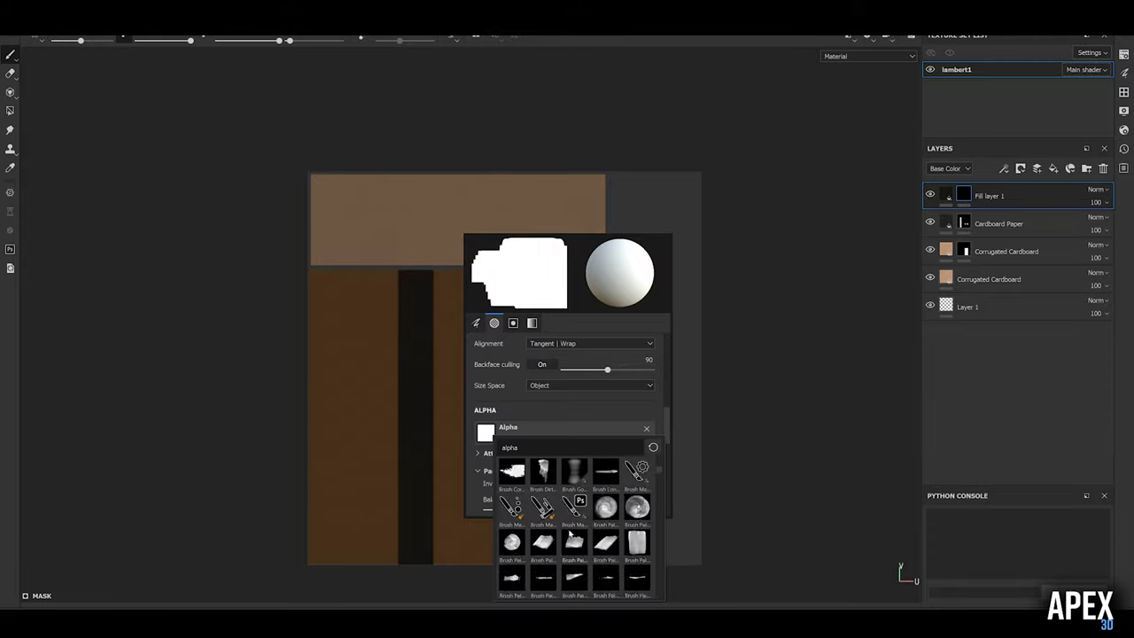
click(574, 542)
scroll(421, 237, up, 5)
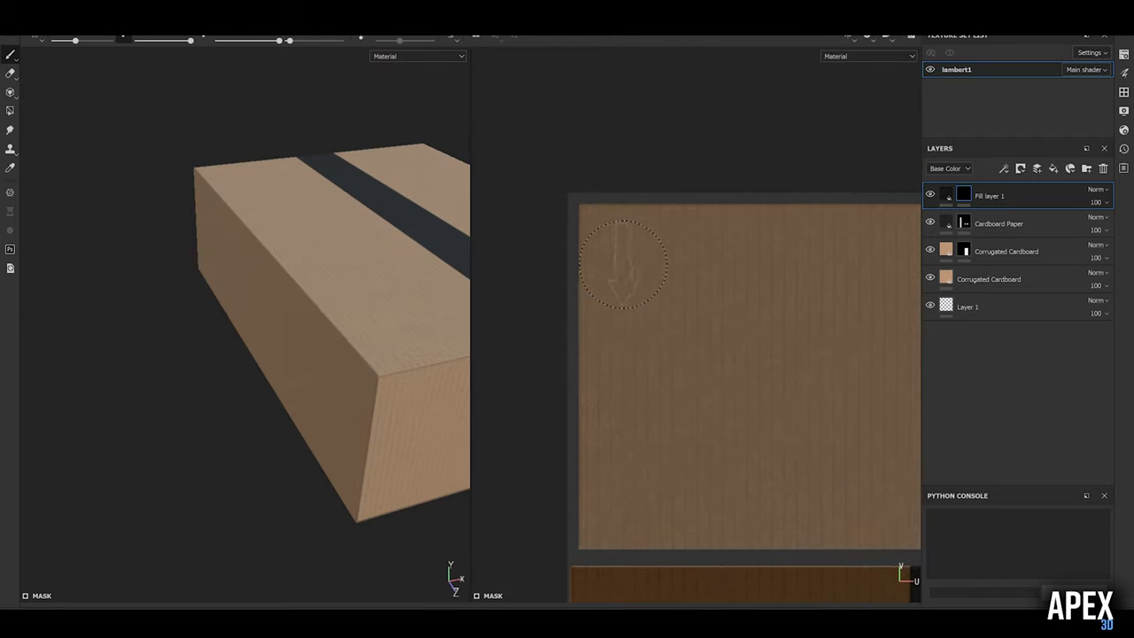
click(627, 251)
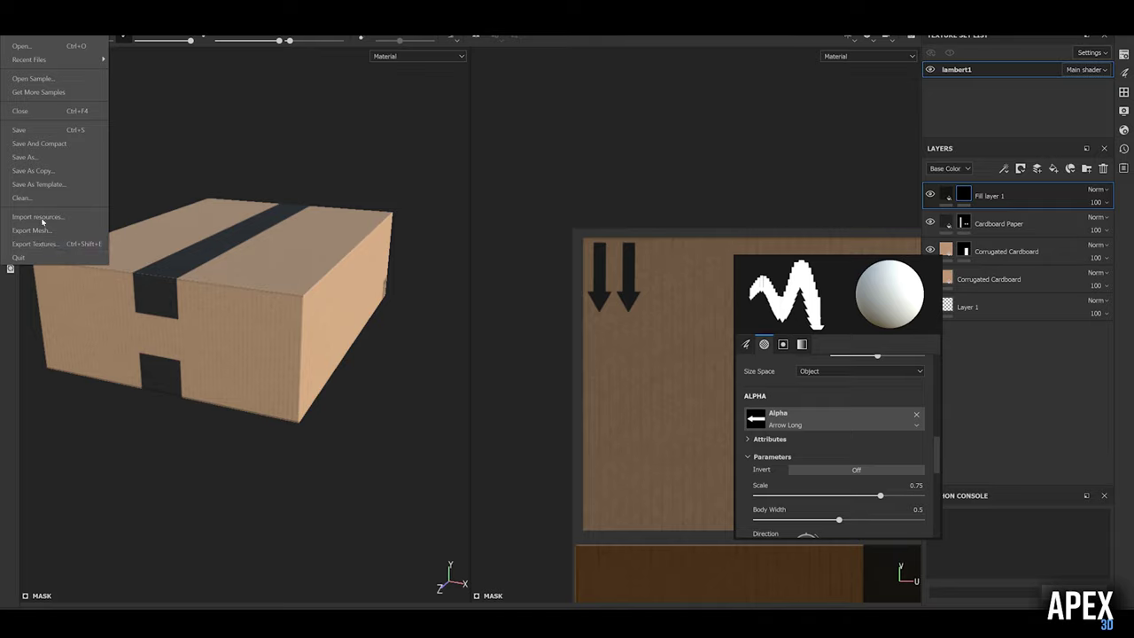
Step: Import the BARCODE, number and tape images as alphas and use the number image as brush alpha
click(40, 217)
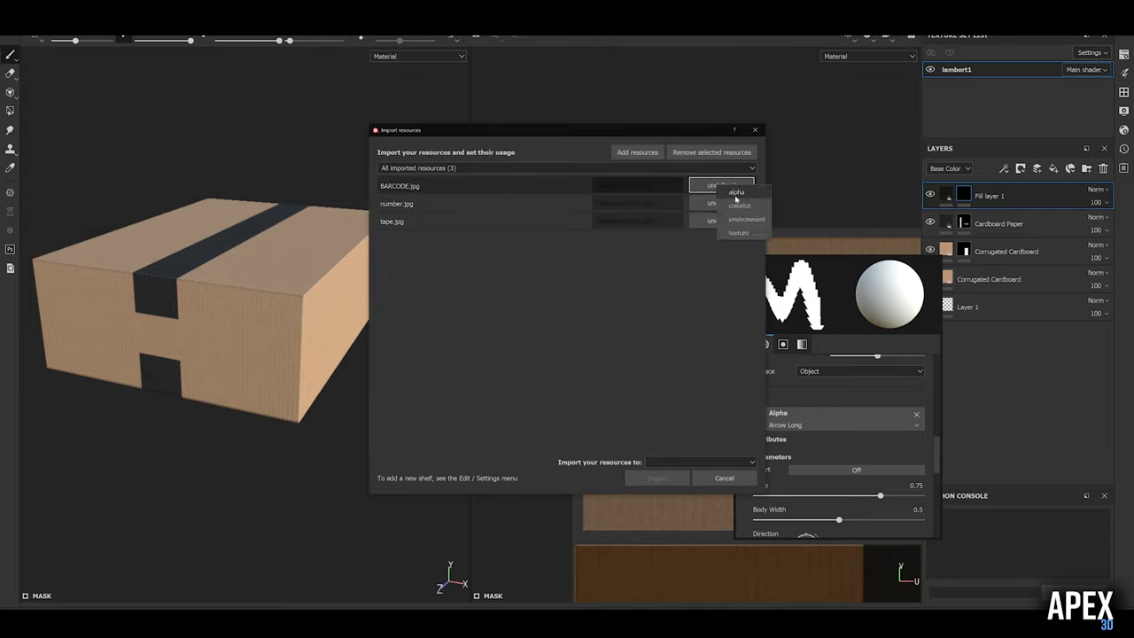
click(653, 475)
click(754, 418)
scroll(828, 493, down, 1)
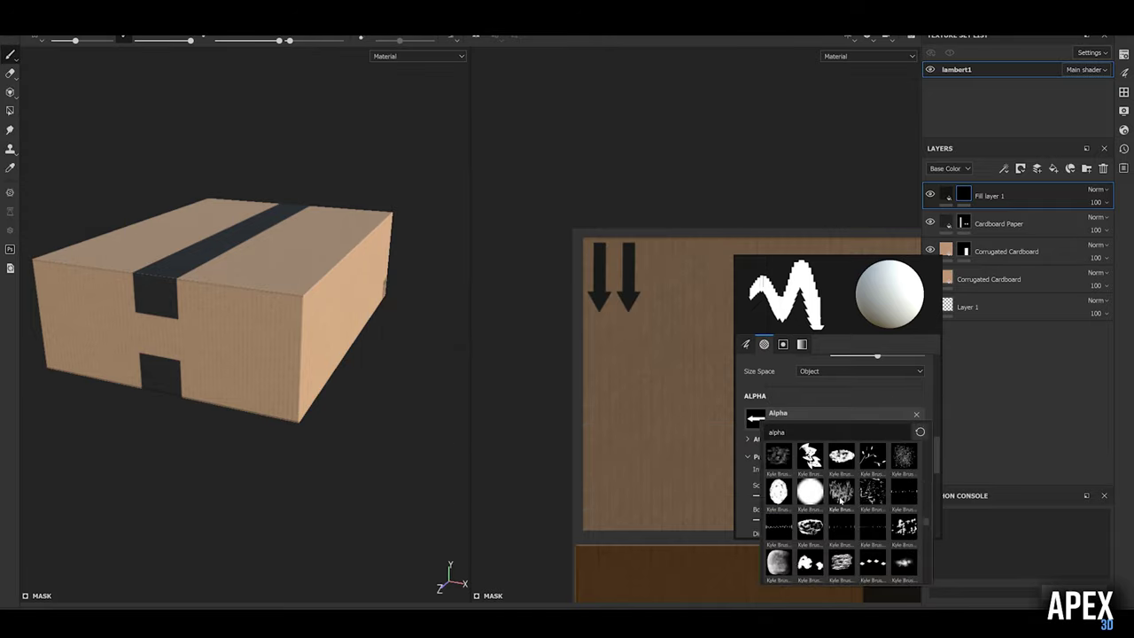
click(239, 88)
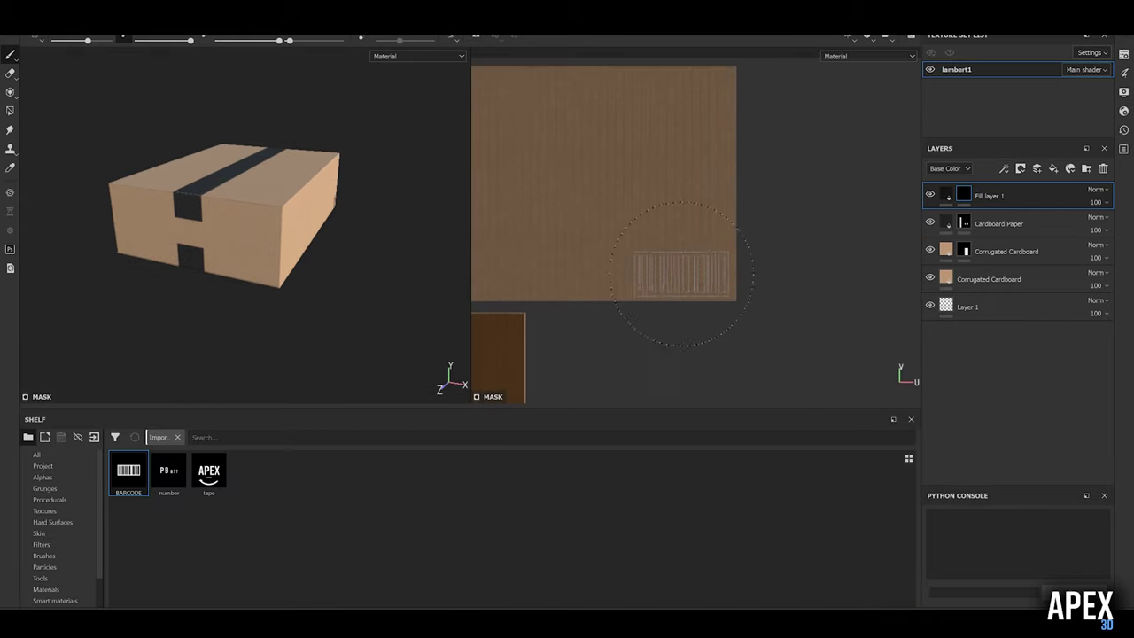
click(169, 473)
middle_drag(643, 144, 698, 243)
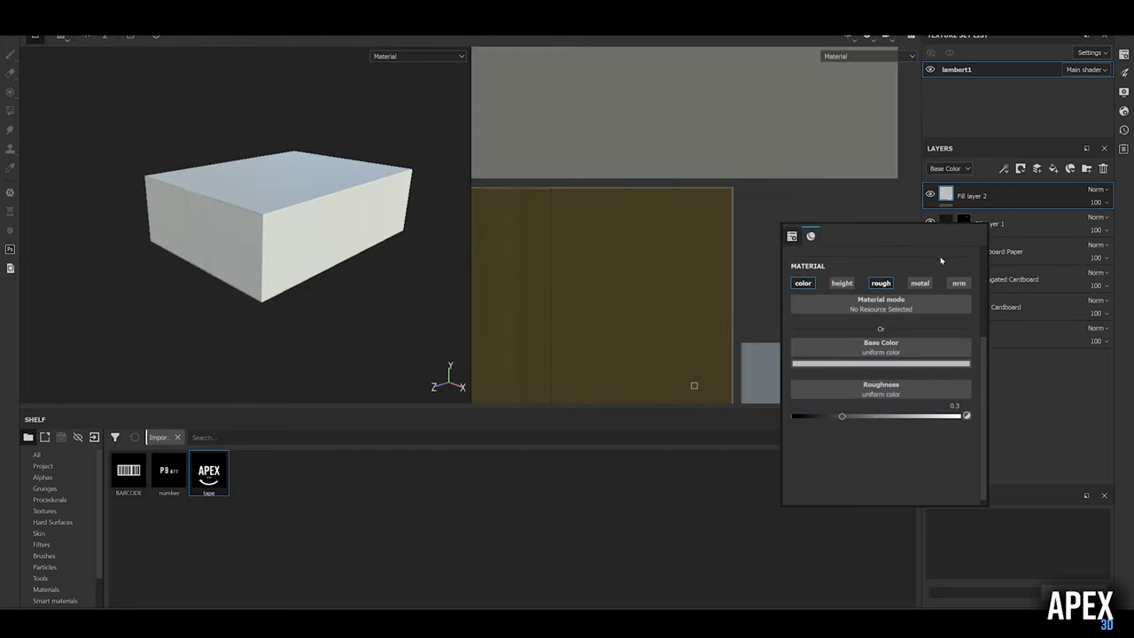
Step: Add a black mask to Fill layer 2 and give the paint brush a square alpha
click(1030, 175)
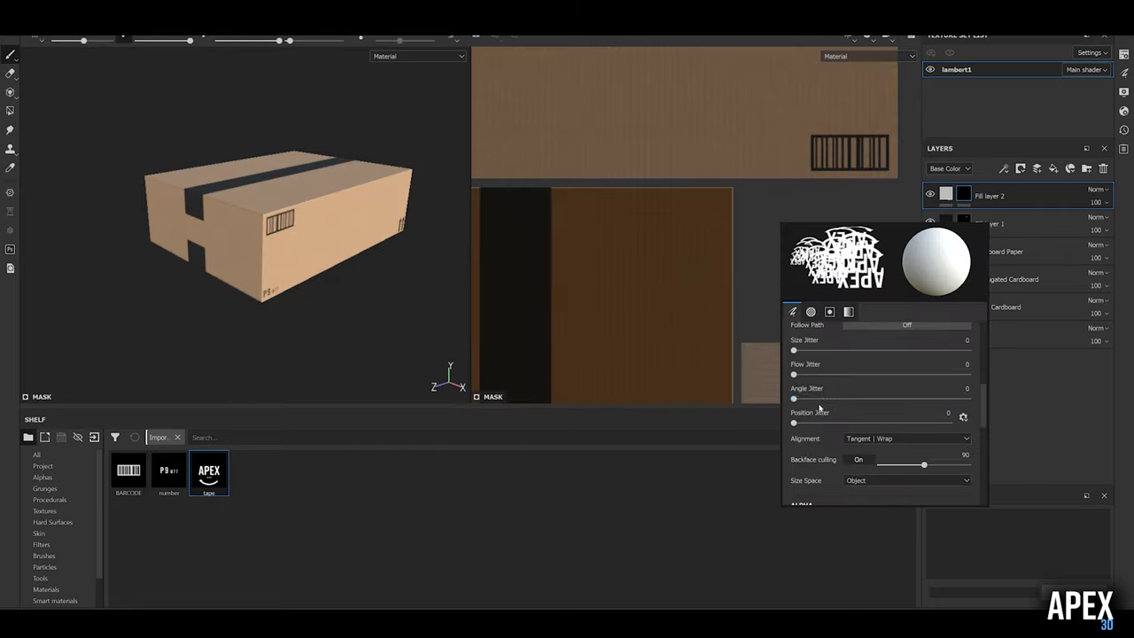
right_click(629, 297)
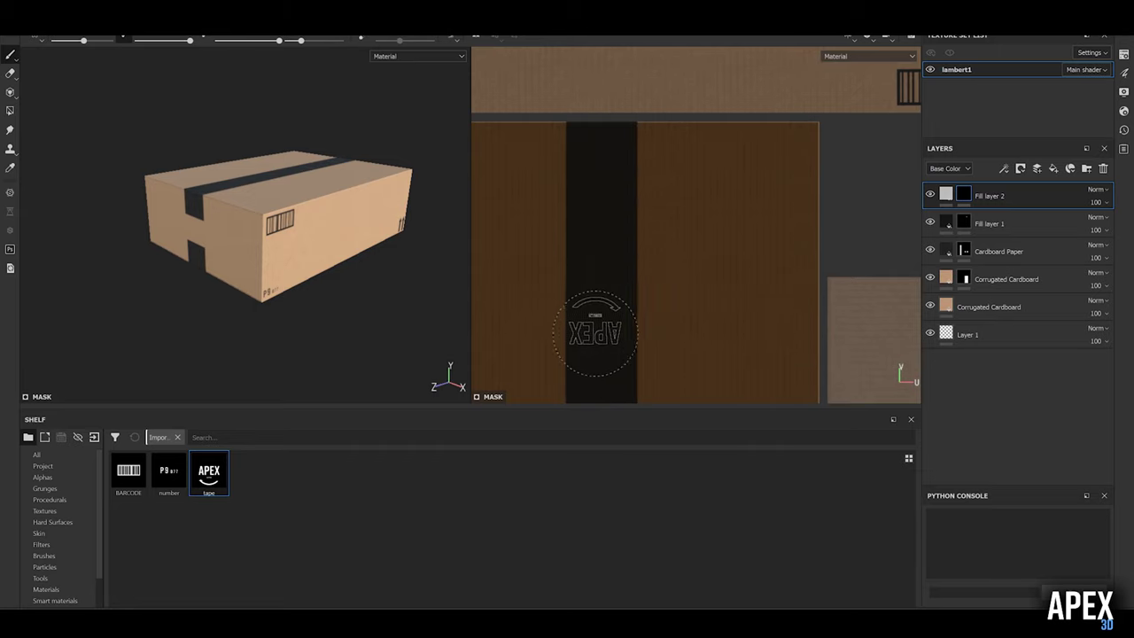
scroll(626, 354, down, 3)
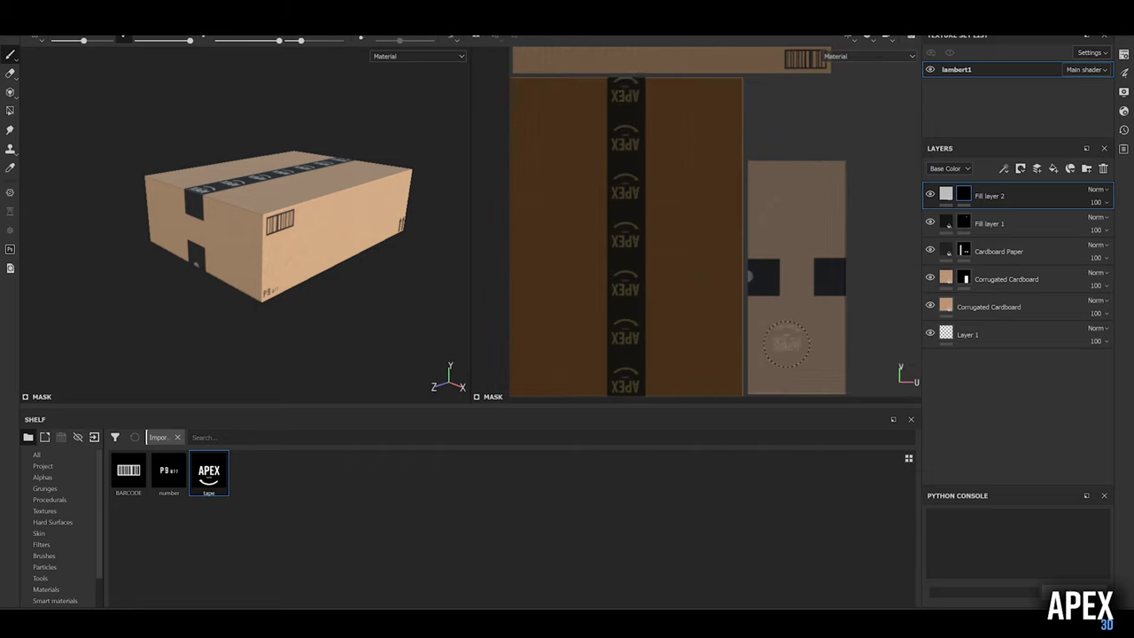
scroll(787, 344, up, 5)
right_click(654, 230)
click(683, 350)
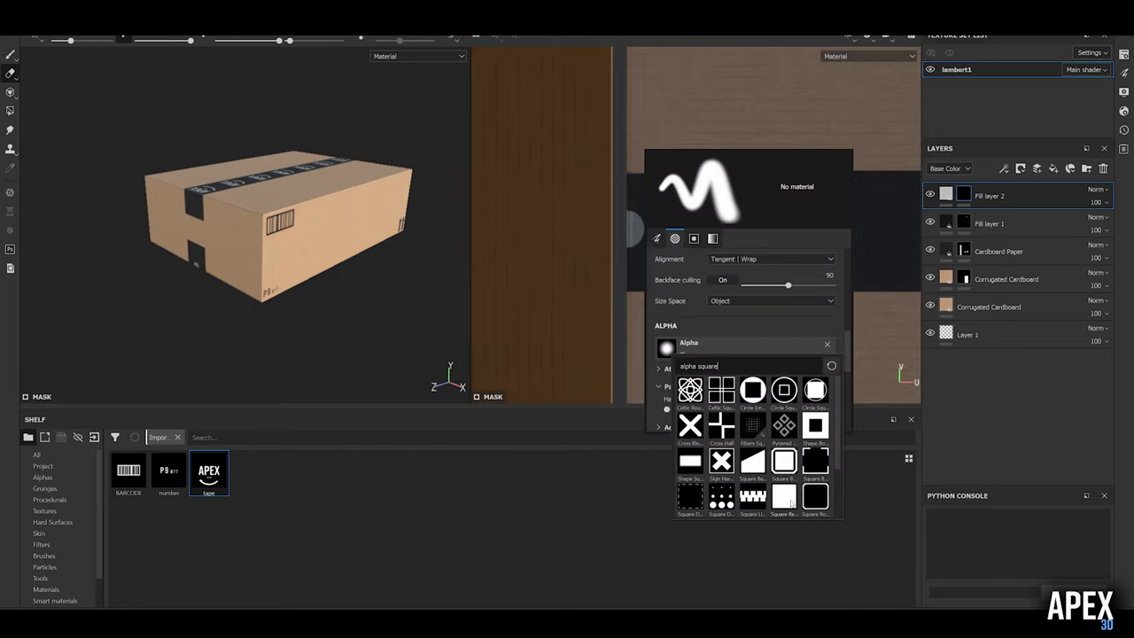
click(791, 502)
scroll(731, 366, down, 3)
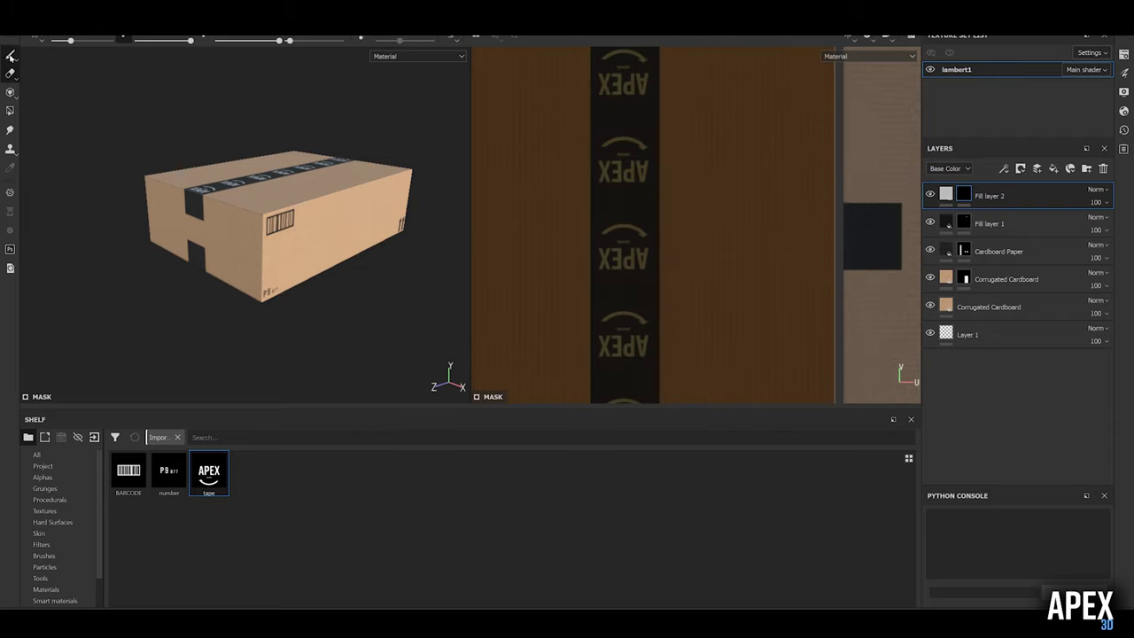
key(1)
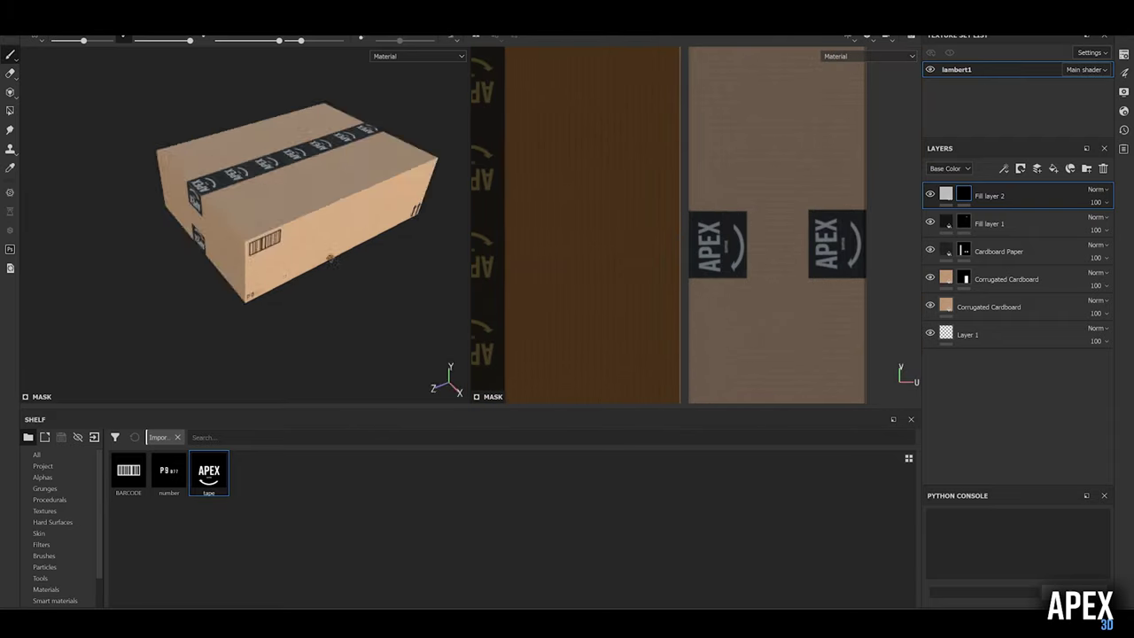
Step: Erase the stray stamp marks beside the APEX tape labels, then show the 3D view only
alt+drag(280, 226, 310, 203)
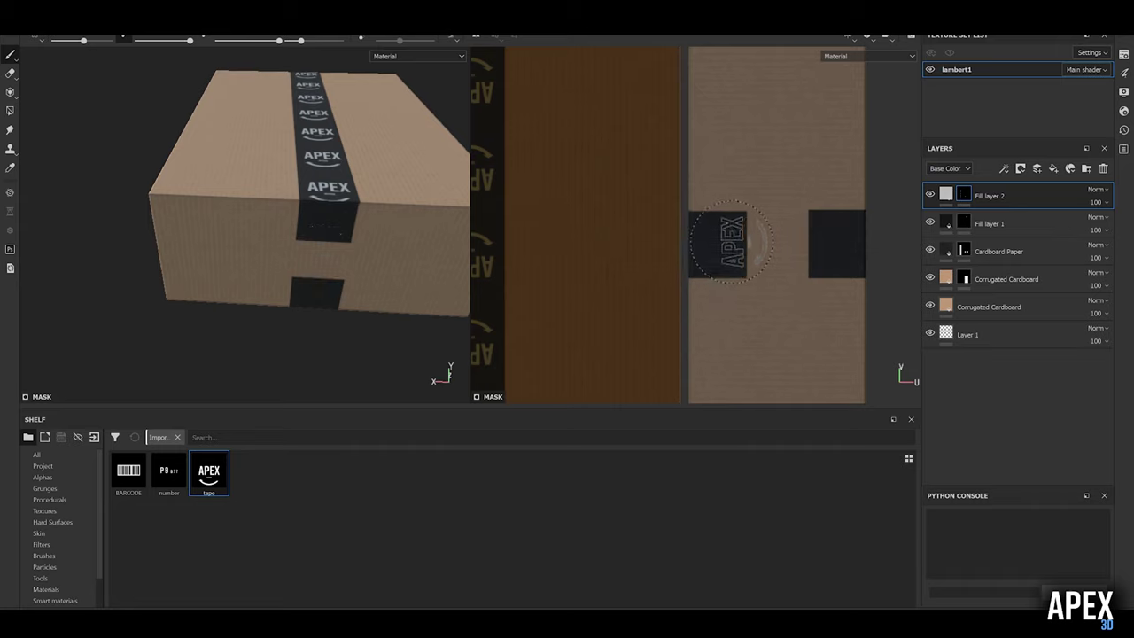
middle_drag(758, 275, 692, 270)
alt+drag(274, 328, 319, 240)
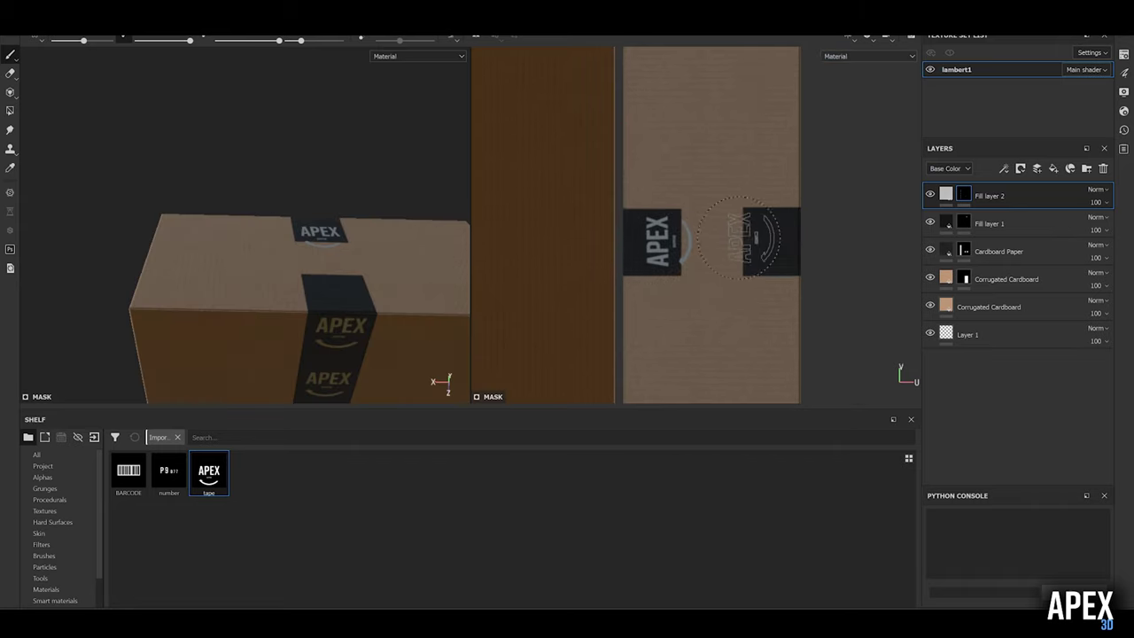
key(e)
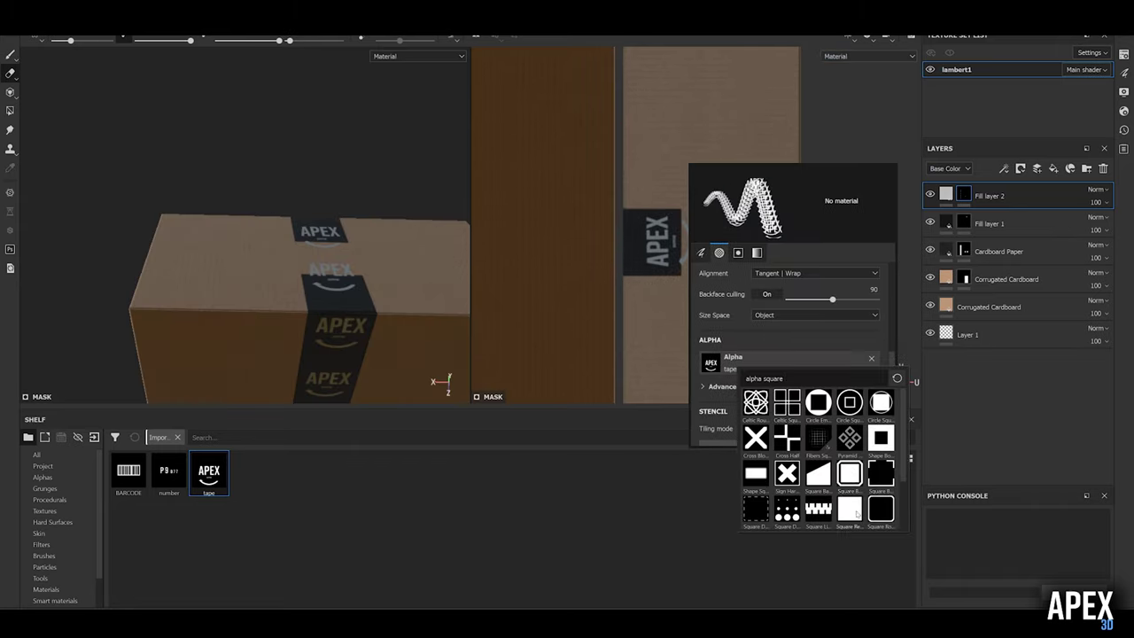
scroll(696, 246, up, 3)
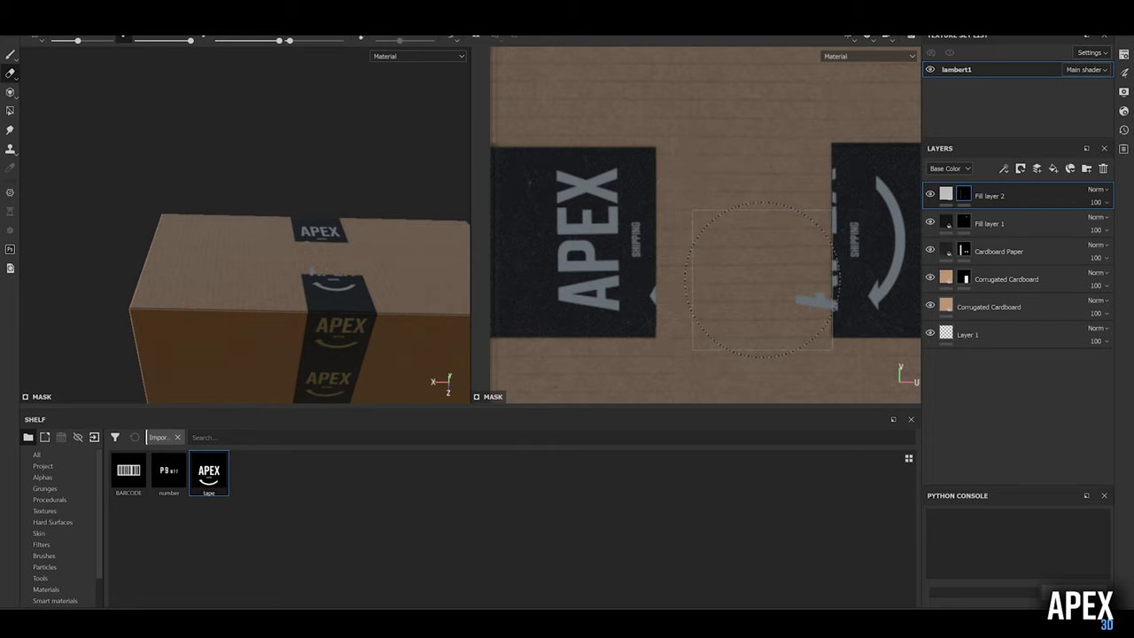
scroll(762, 279, down, 2)
scroll(762, 279, down, 2)
click(853, 35)
click(863, 69)
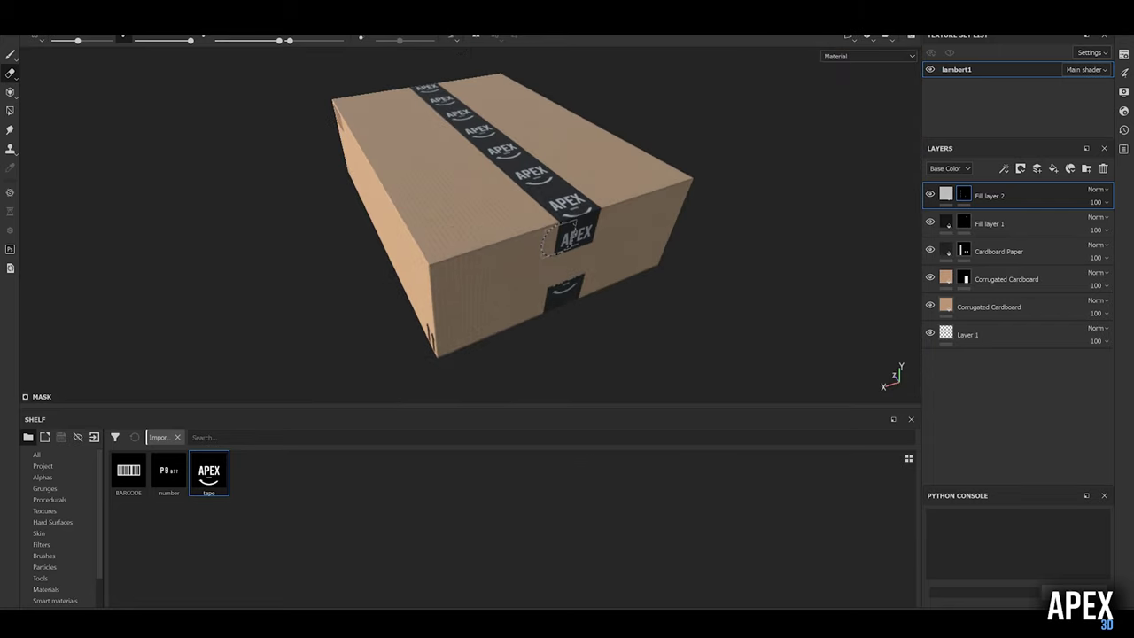
Step: Add a Dirt generator to Layer 2's mask
right_click(1009, 203)
click(1028, 217)
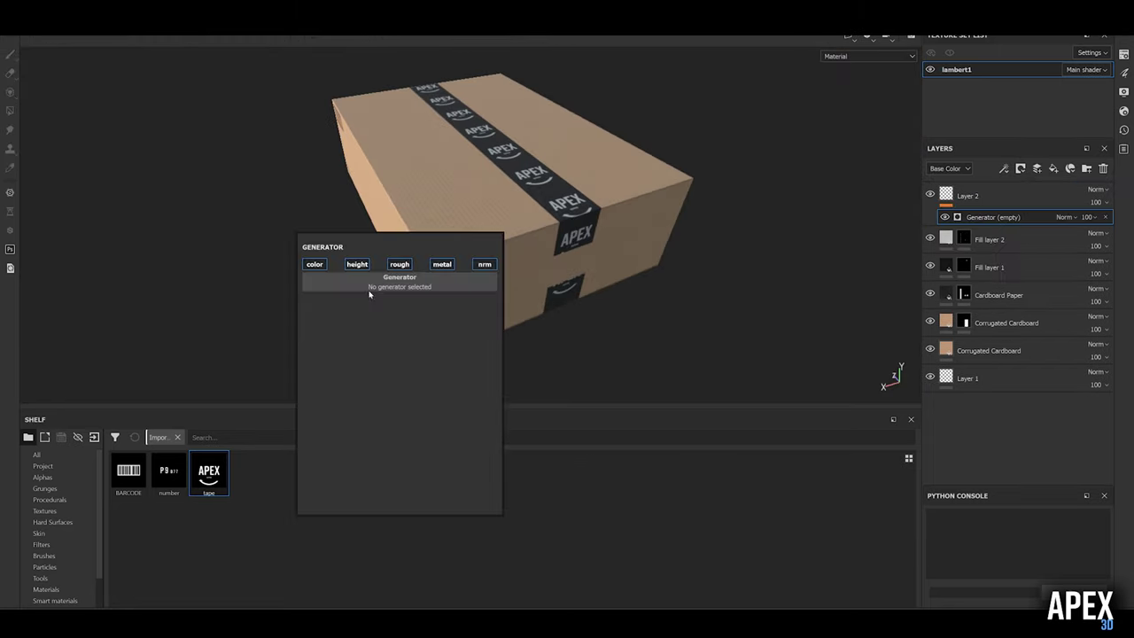
click(405, 289)
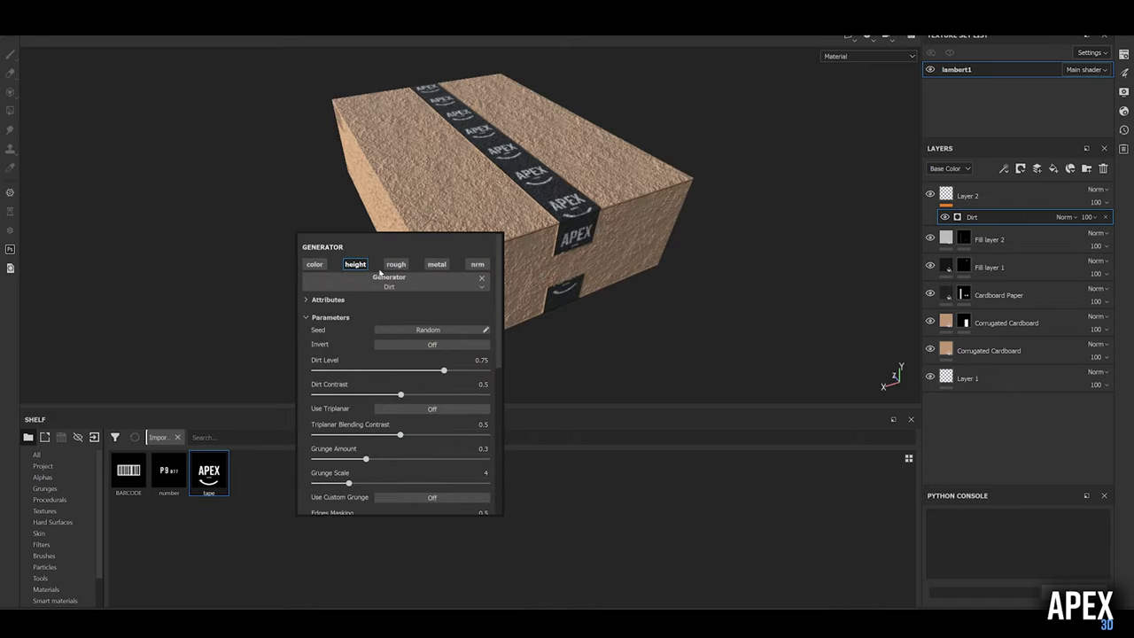
scroll(460, 372, down, 10)
alt+drag(566, 257, 790, 282)
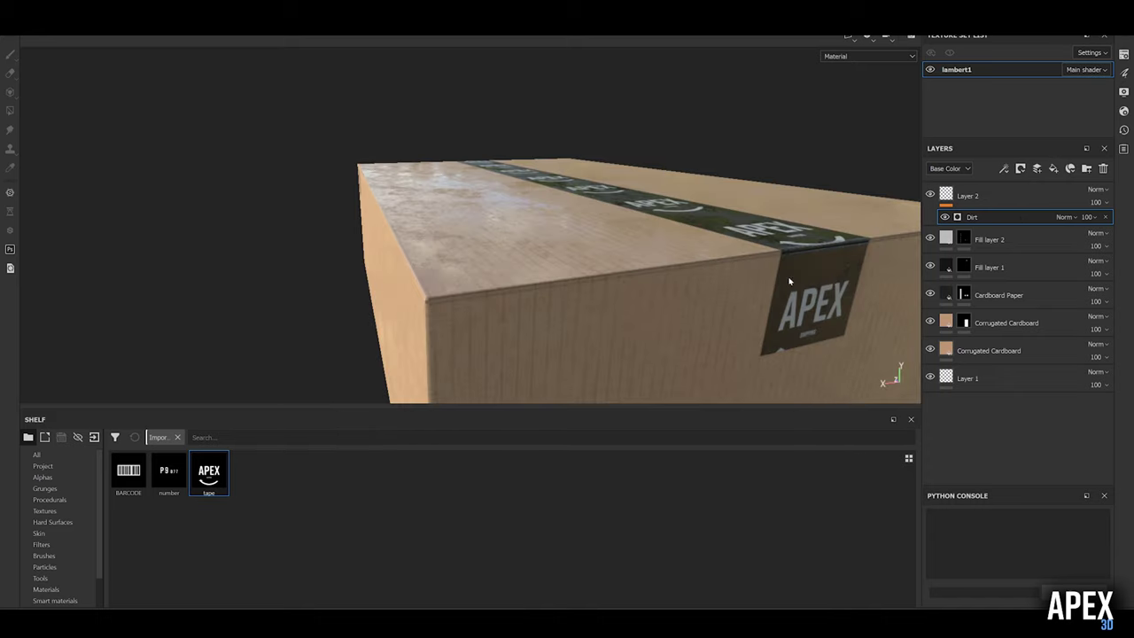
Step: Set the Dirt effect to Overlay blending and browse its custom grunge textures
click(1065, 217)
click(1081, 354)
click(972, 217)
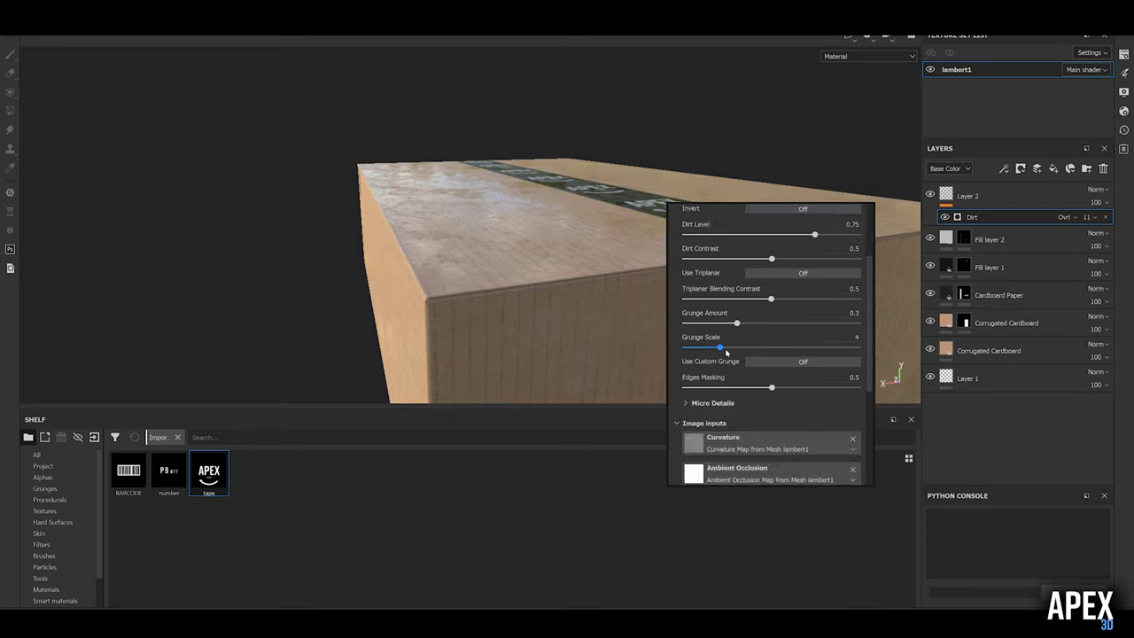
scroll(735, 360, down, 5)
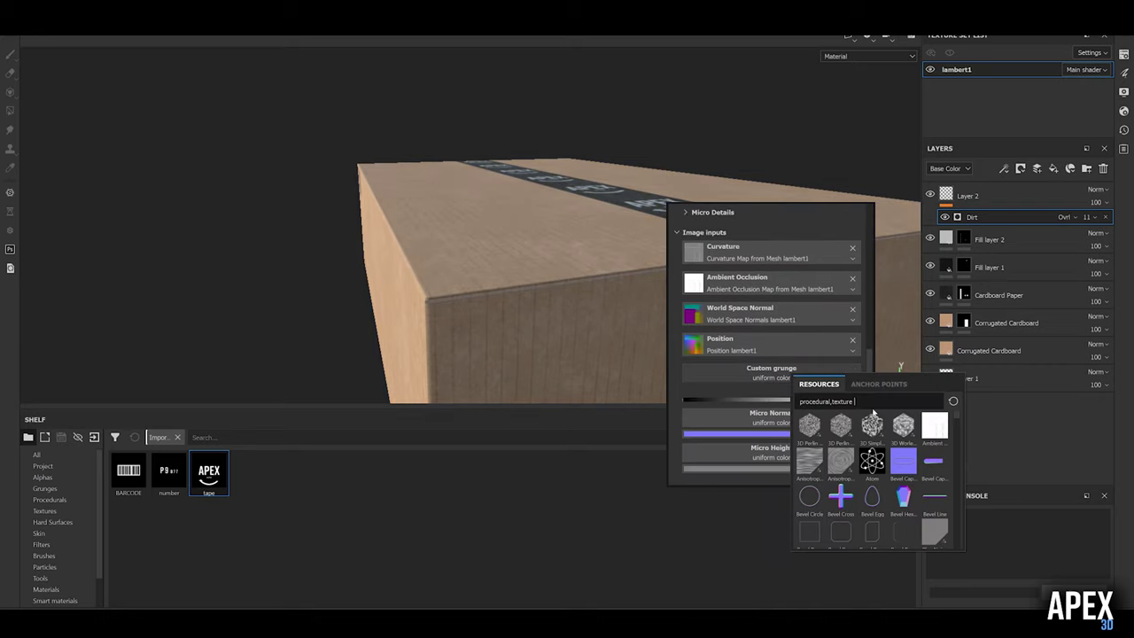
click(972, 195)
right_click(972, 195)
Step: Convert the layer to a generator-masked Fill layer 3 with a darker base colour and grunge 0.58
click(970, 306)
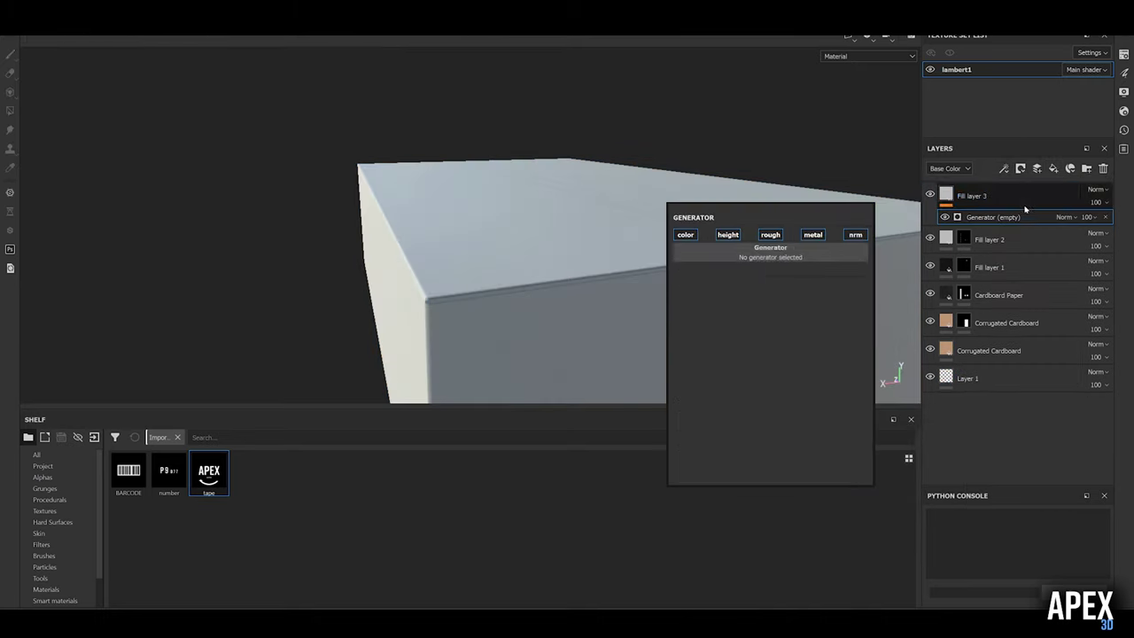
click(972, 195)
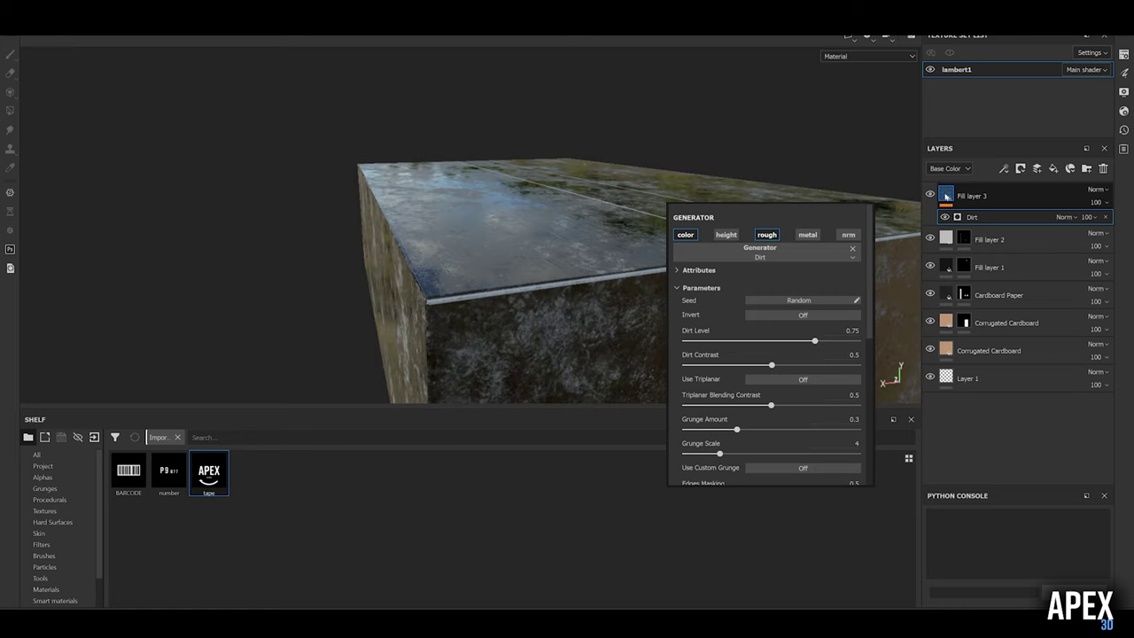
click(768, 343)
click(972, 216)
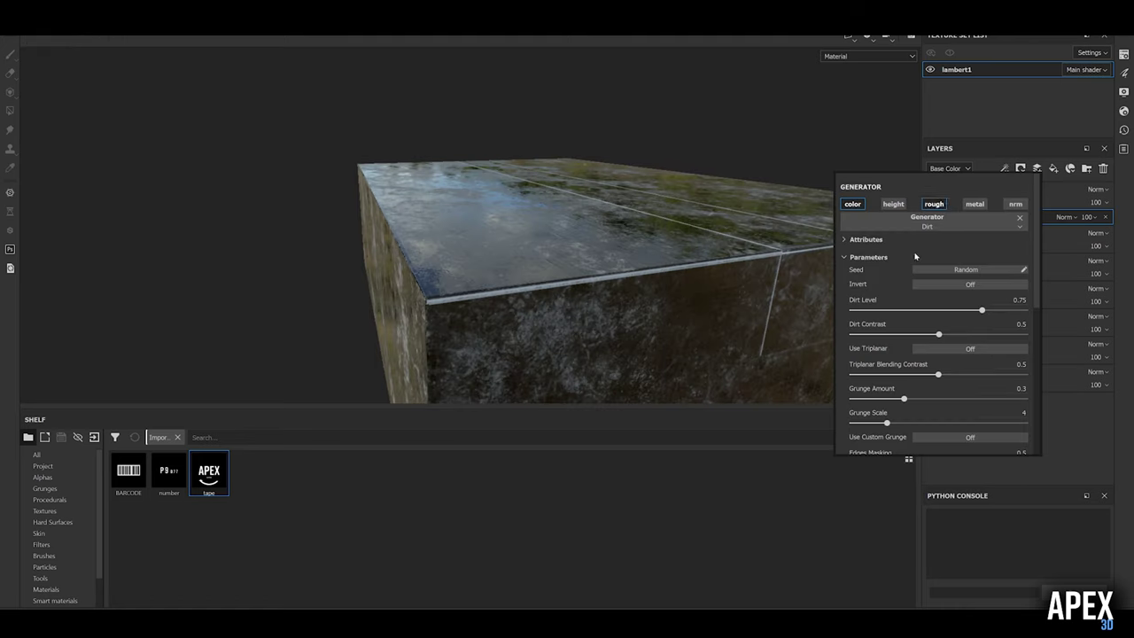
drag(939, 398, 952, 399)
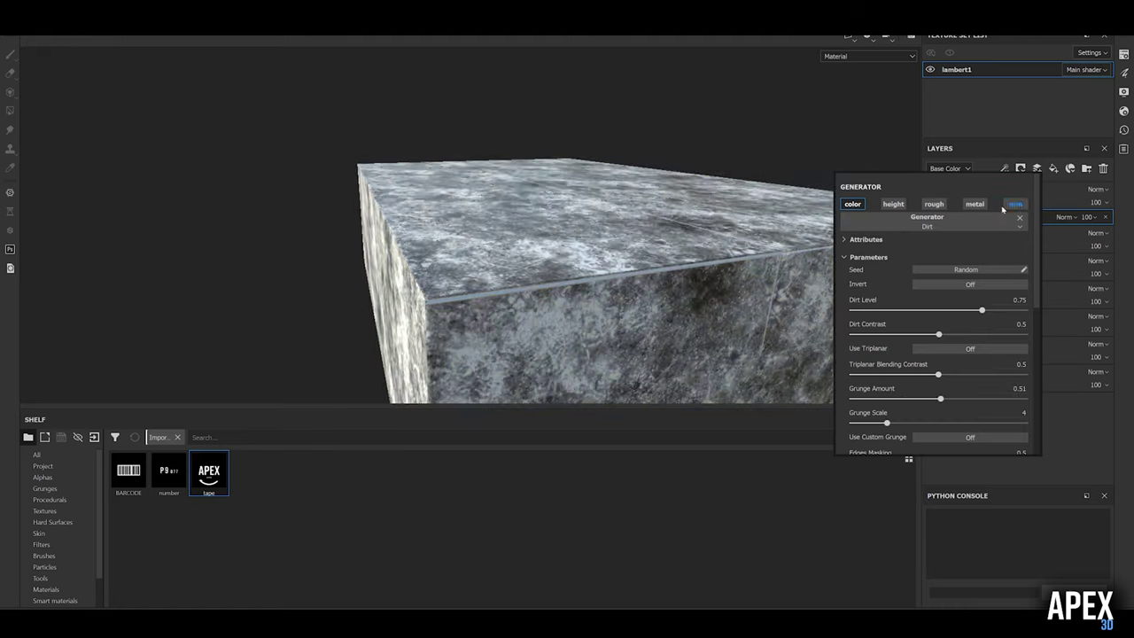
scroll(940, 336, down, 5)
Step: Raise the Dirt grunge amount to 0.61, keeping Overlay blending
click(939, 341)
scroll(919, 266, up, 5)
mouse_move(948, 341)
mouse_down()
mouse_move(914, 341)
mouse_move(890, 316)
mouse_up()
click(1066, 216)
key(Escape)
scroll(859, 204, up, 2)
mouse_move(671, 278)
alt+mouse_down()
mouse_move(750, 375)
mouse_move(645, 396)
alt+mouse_up()
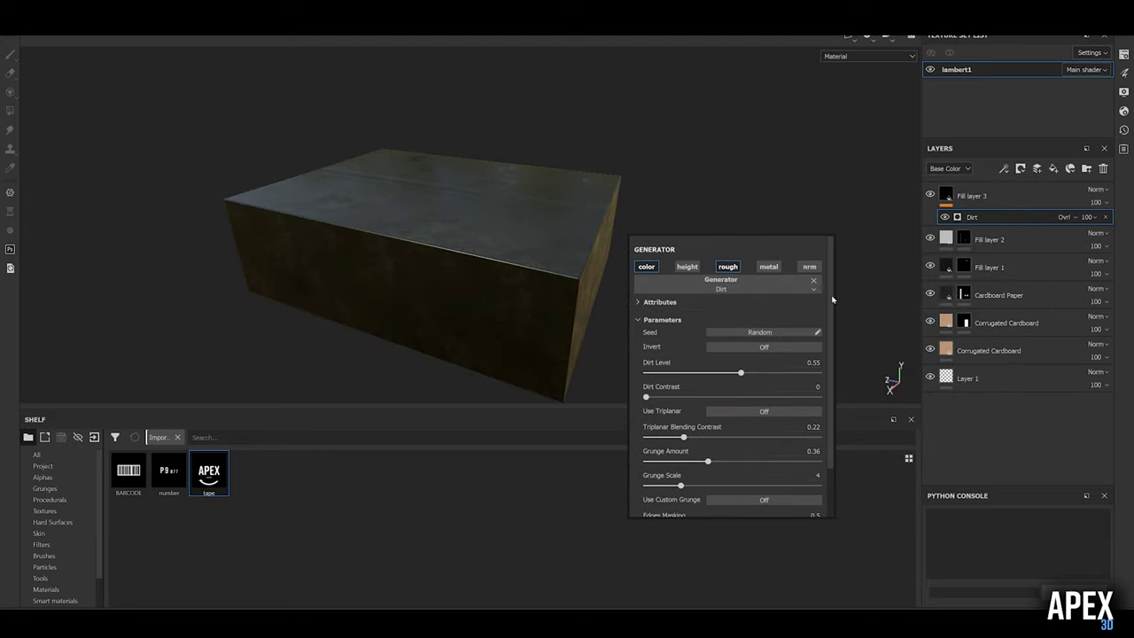
Step: Set the Dirt generator's custom grunge to Grunge Concrete Old
scroll(690, 406, down, 2)
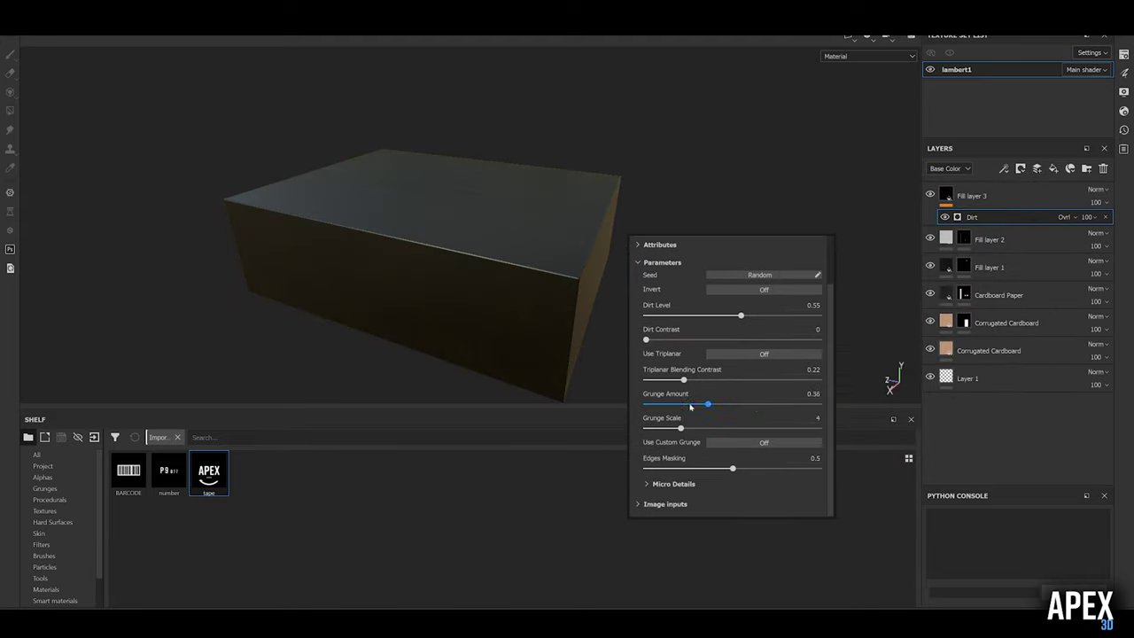
click(645, 504)
scroll(673, 460, down, 3)
click(732, 404)
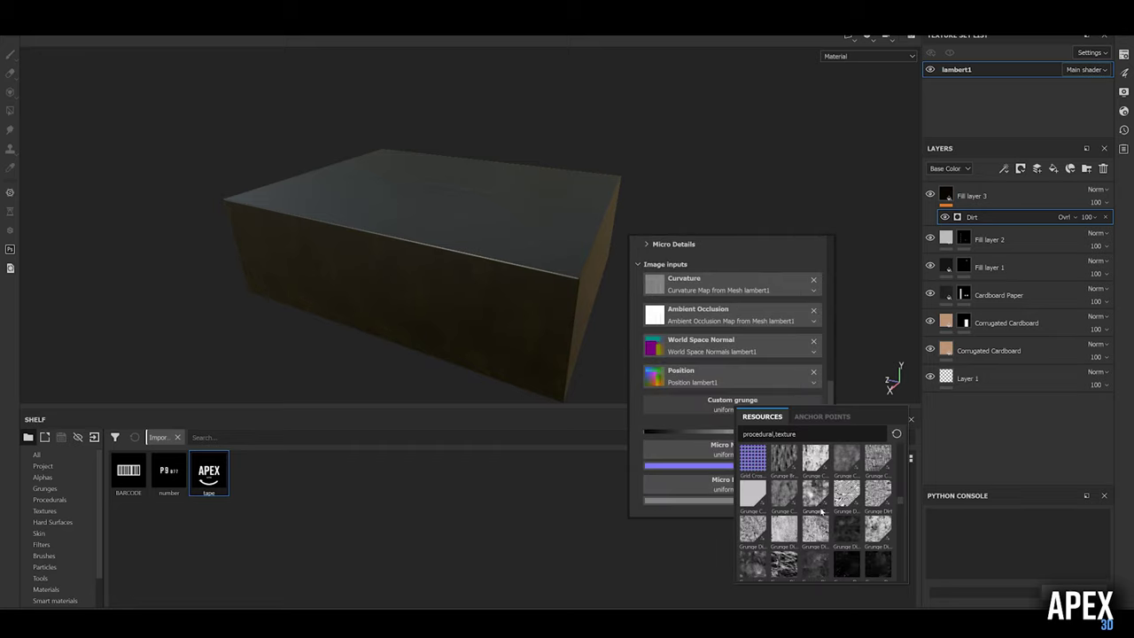
click(820, 509)
Step: Replace Fill layer 3's mask with a fresh black mask holding a Dirt generator
click(948, 196)
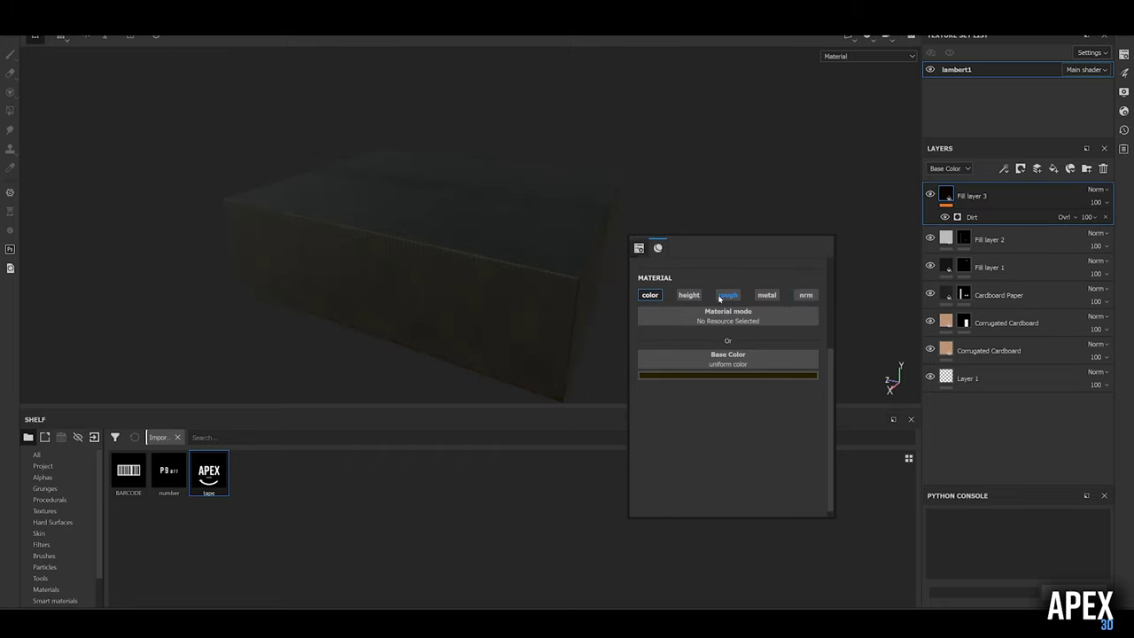
click(986, 216)
click(1103, 169)
click(1021, 168)
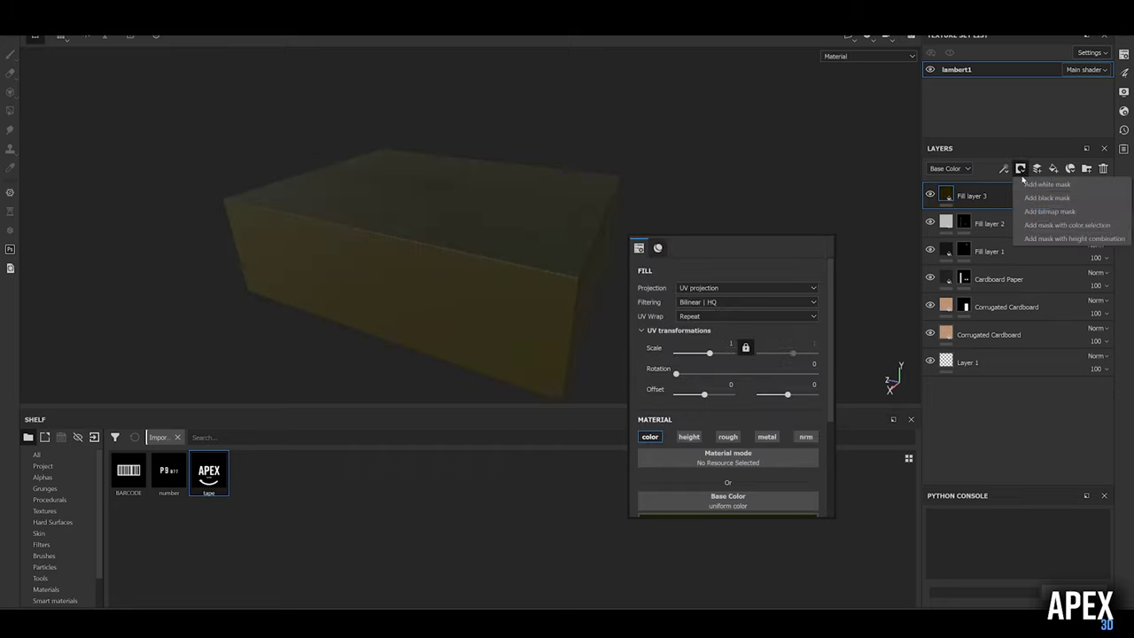
click(1054, 182)
click(732, 270)
click(786, 342)
scroll(714, 326, down, 3)
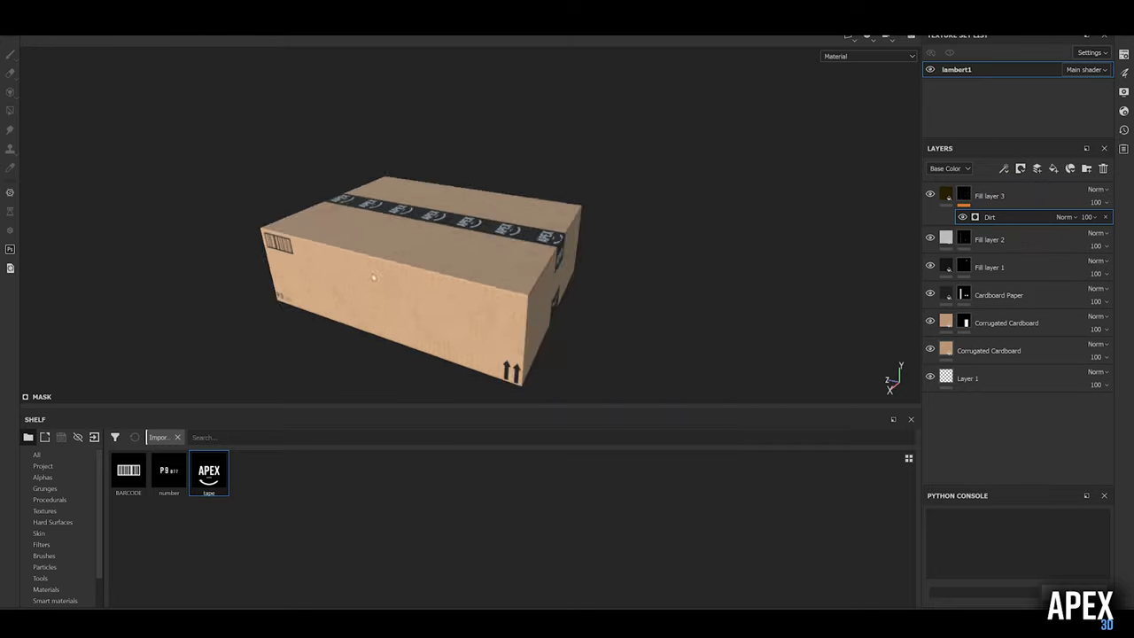
alt+drag(443, 292, 544, 262)
scroll(544, 262, down, 5)
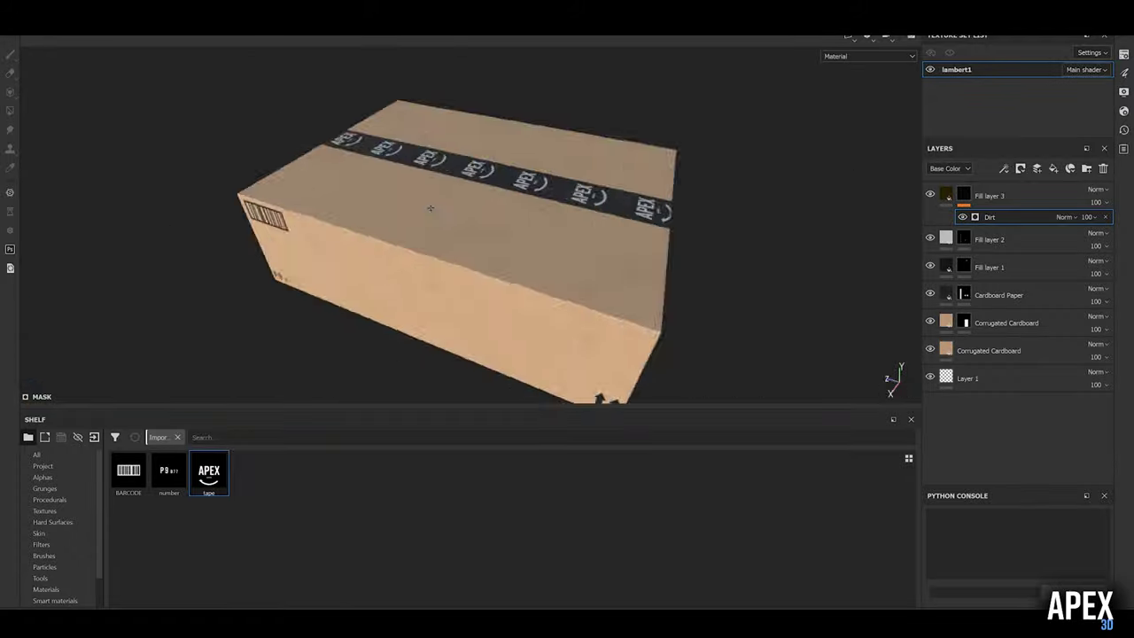
alt+drag(431, 172, 812, 169)
alt+drag(496, 266, 478, 266)
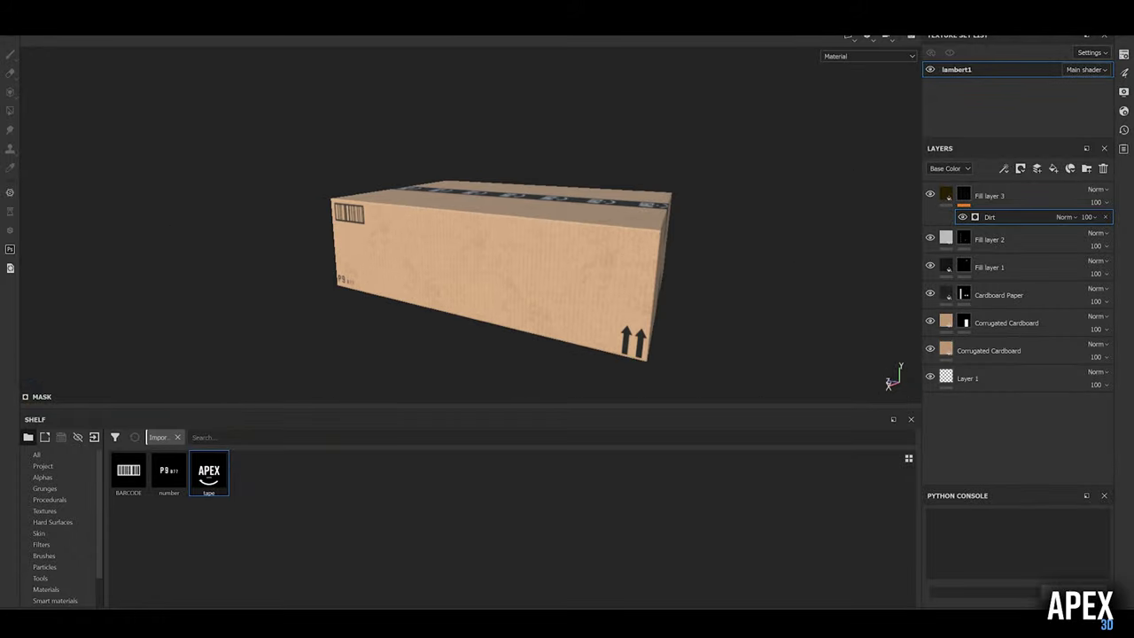